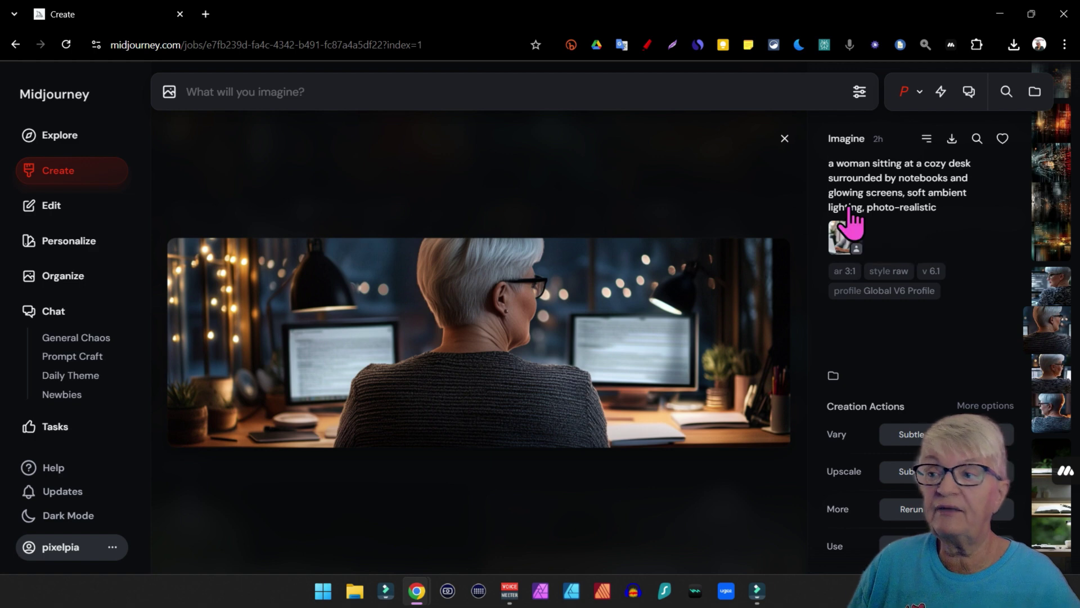
- Open the abstract digital creativity image and rate it "I like this image"
key(Left)
key(Left)
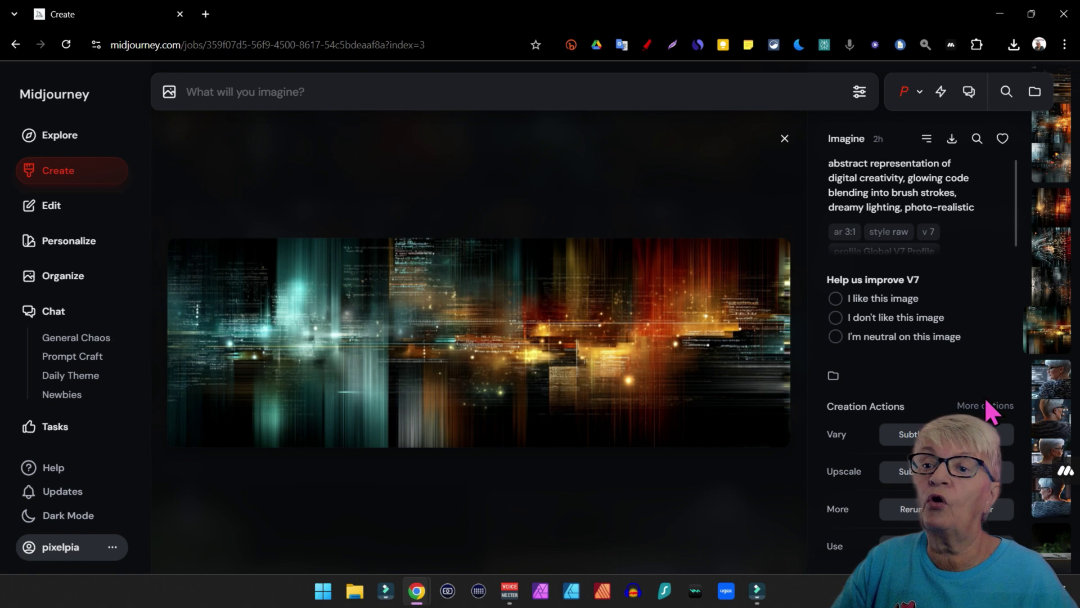
click(836, 299)
scroll(928, 241, down, 1)
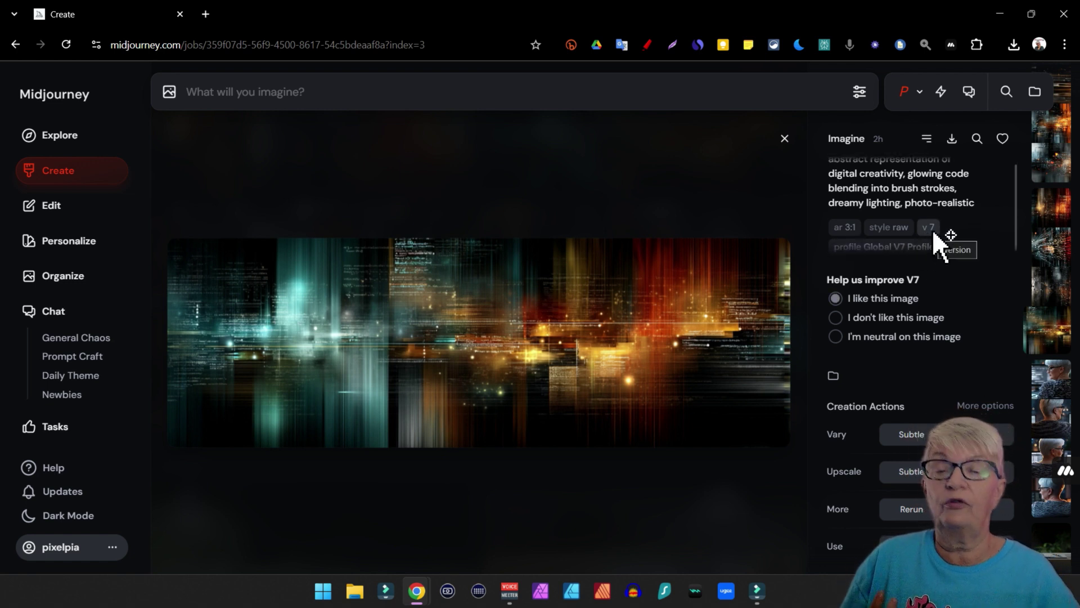
- View another abstract code image and the teddy bear forest image at full size, checking their V7 prompt parameters, and close the viewer
click(770, 344)
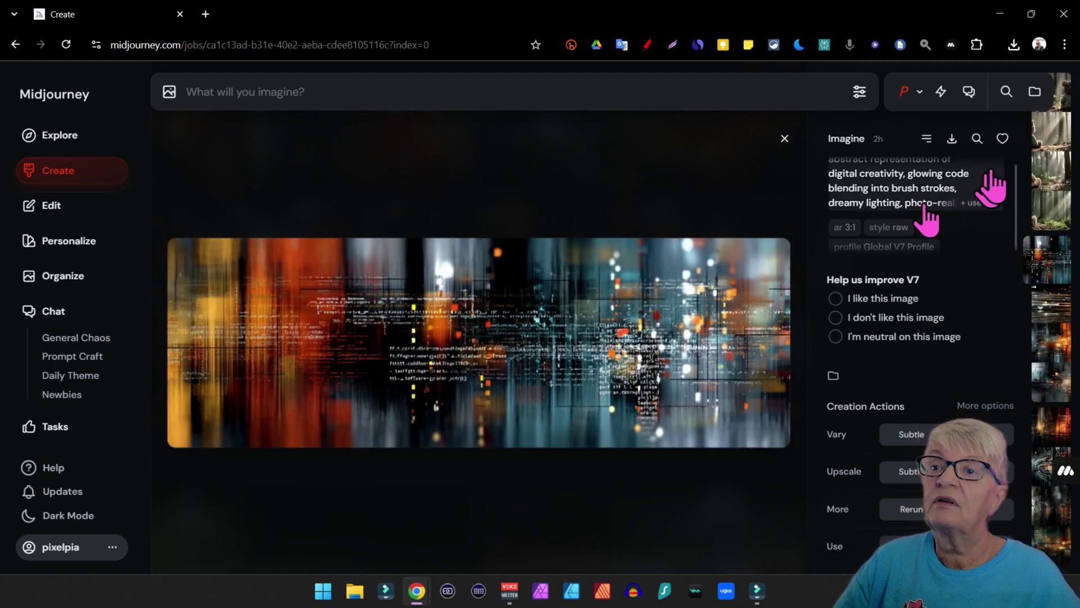
click(1050, 214)
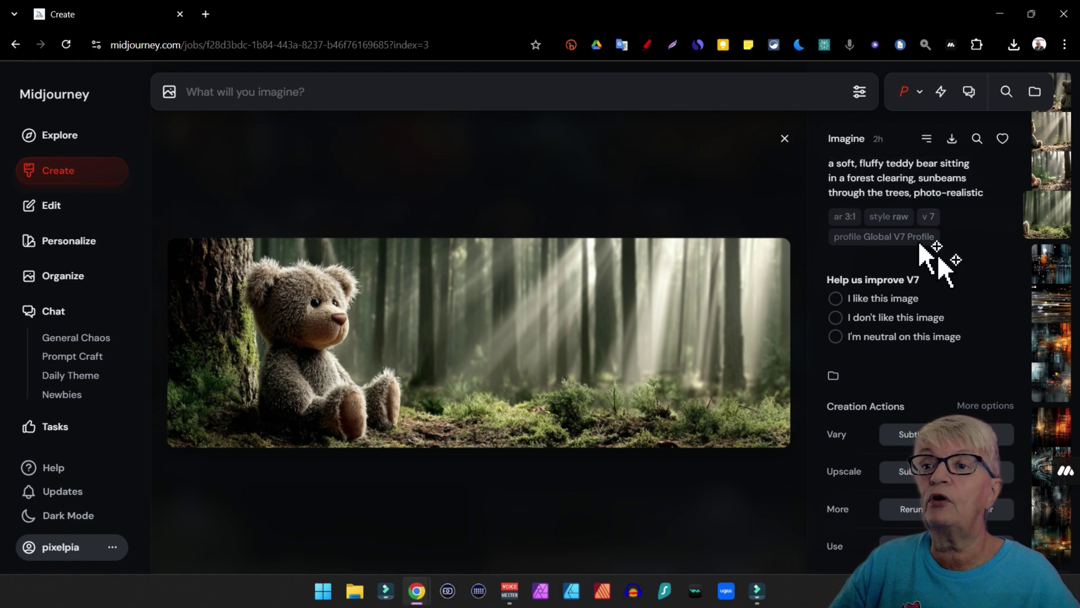
key(Escape)
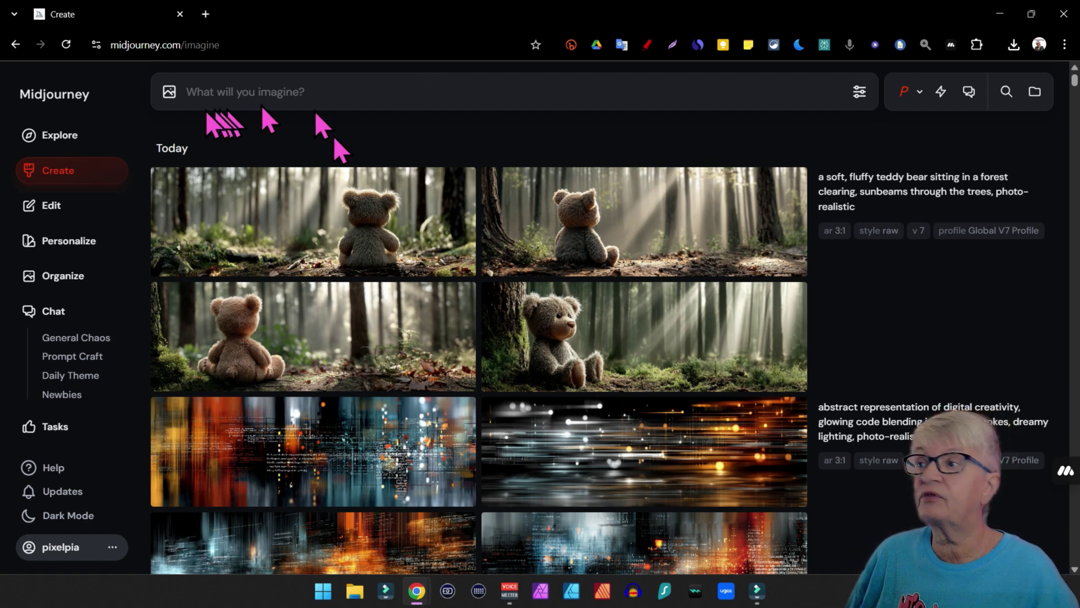
- Try deselecting the Global V7 Profile in the personalization settings
click(919, 94)
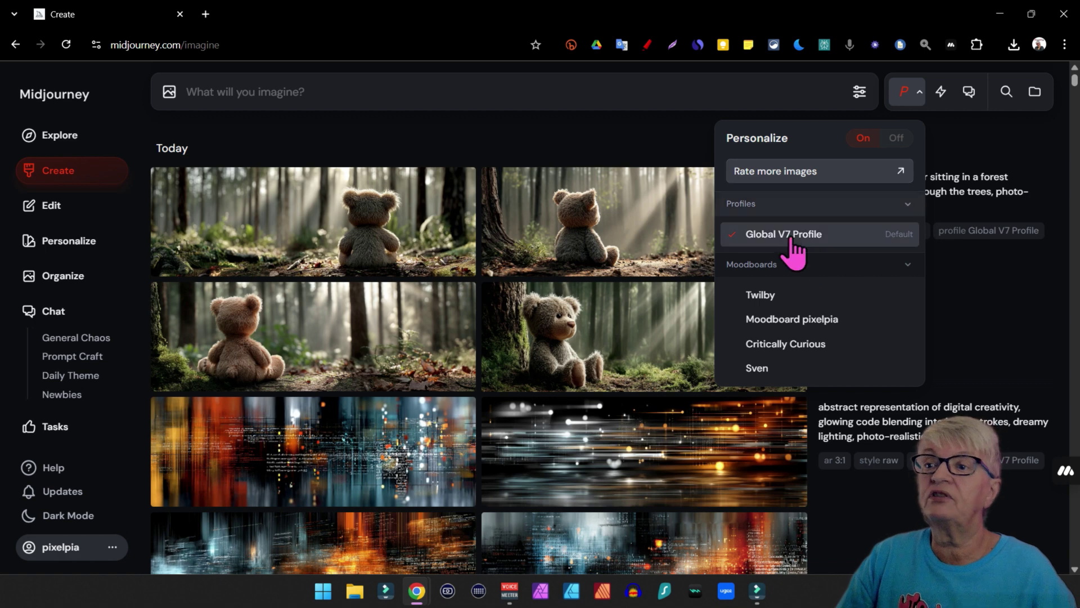
click(818, 239)
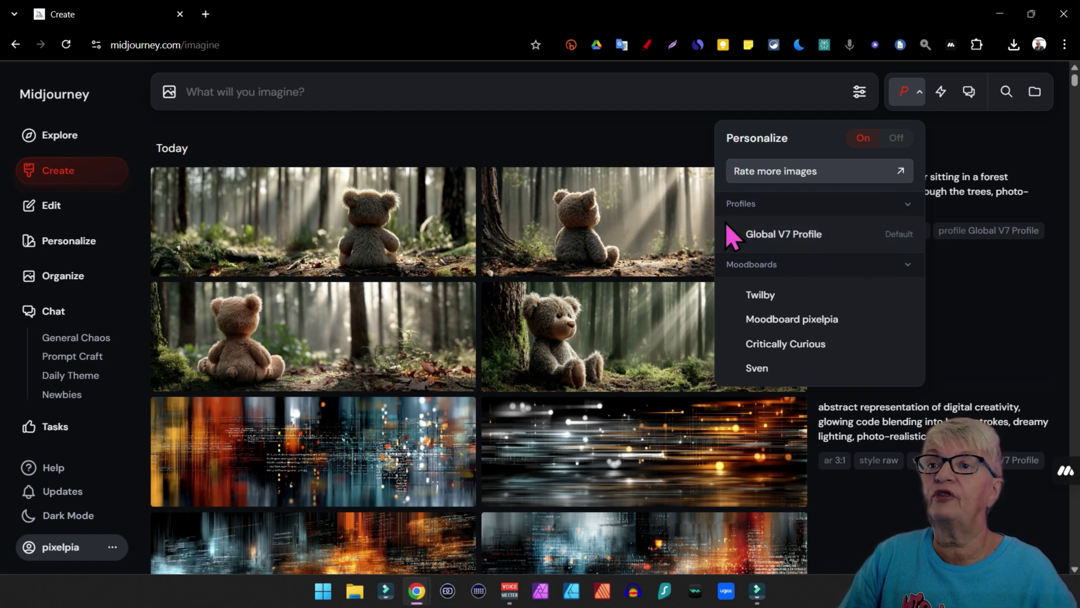
click(858, 93)
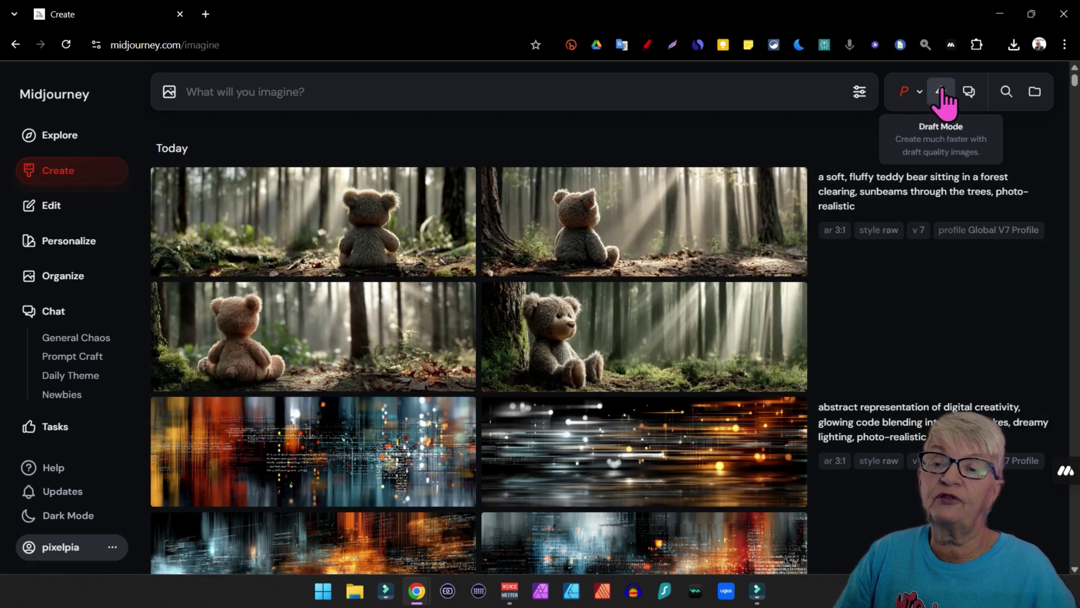
- Try out Draft Mode and Conversational Mode together with Voice Mode
click(941, 91)
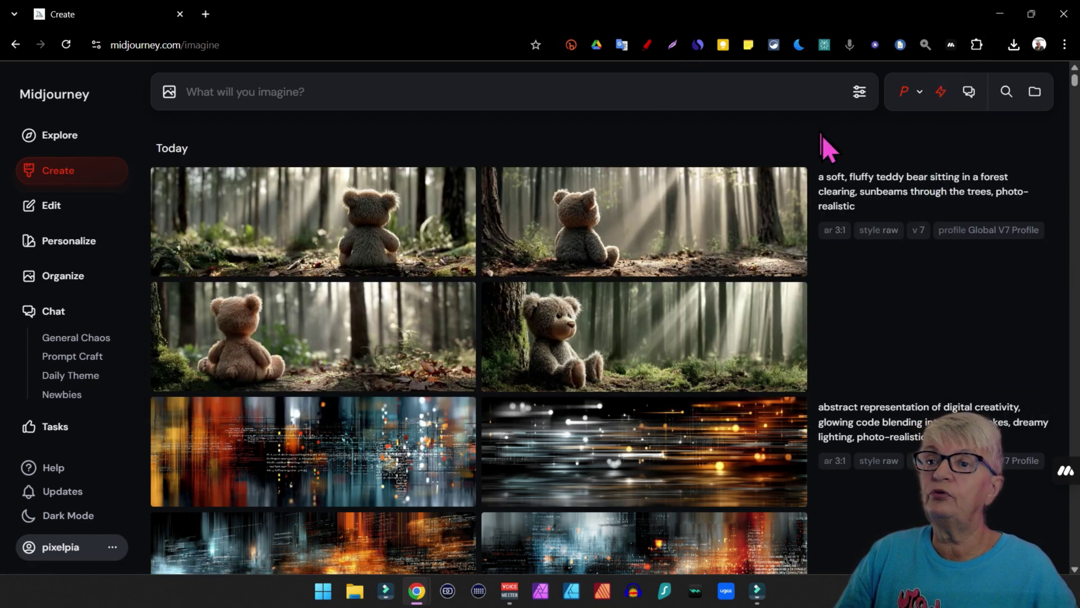
click(969, 91)
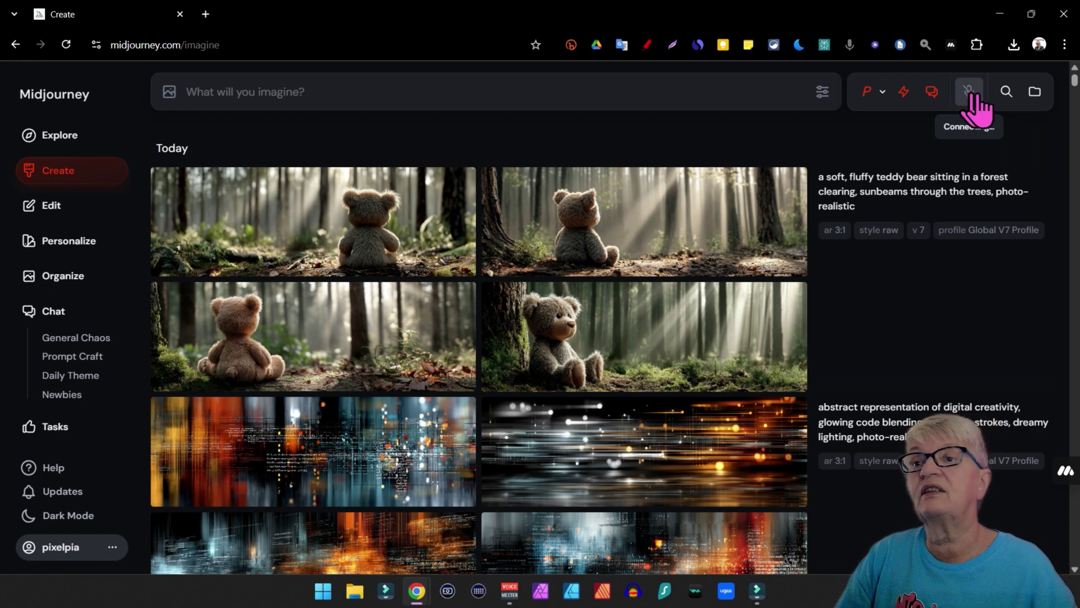
click(969, 92)
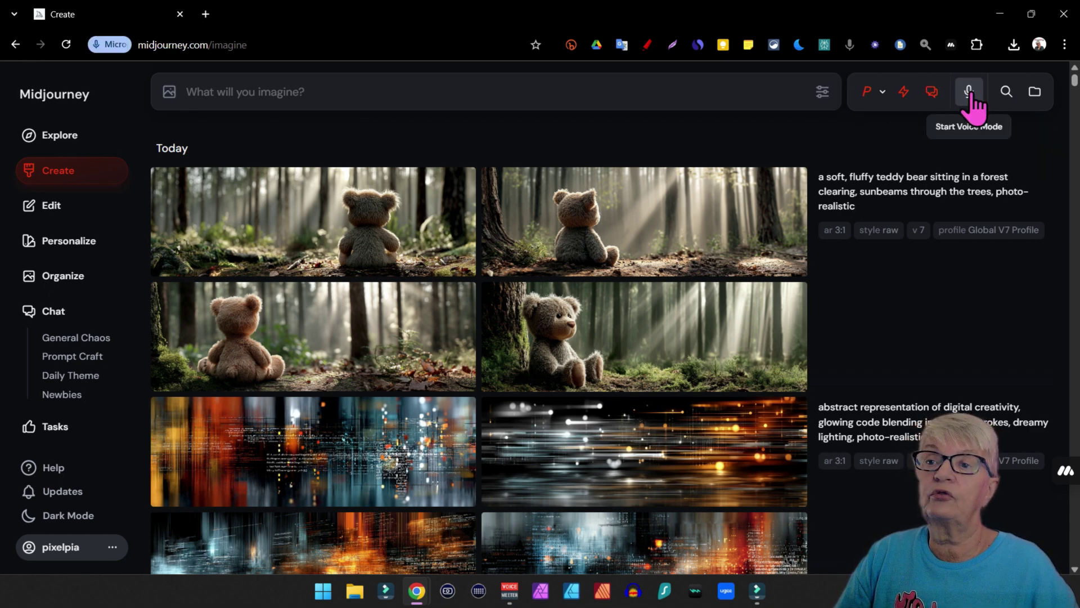
click(970, 93)
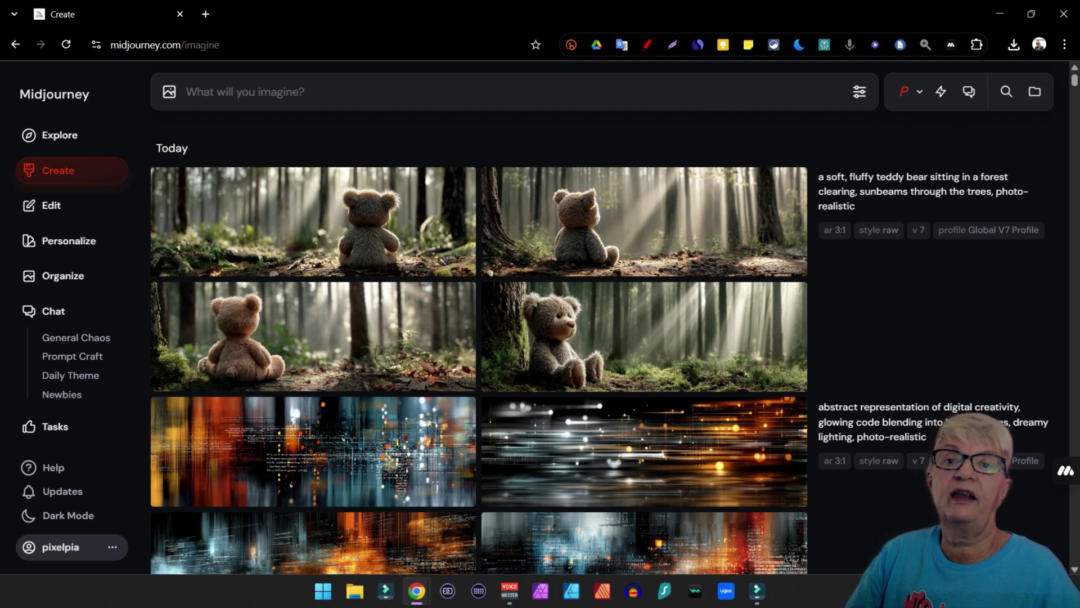
- Enable Draft and Conversational Mode and dictate by voice a 16:9 image of a calico dog with sunglasses and big hat on a skateboard in a city
click(948, 89)
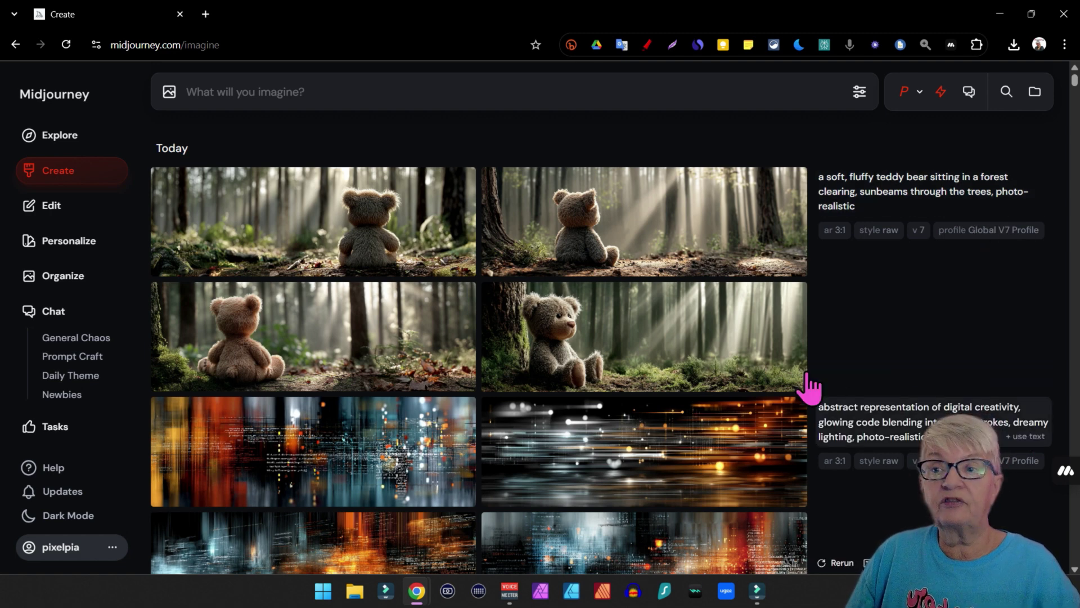
mouse_move(962, 329)
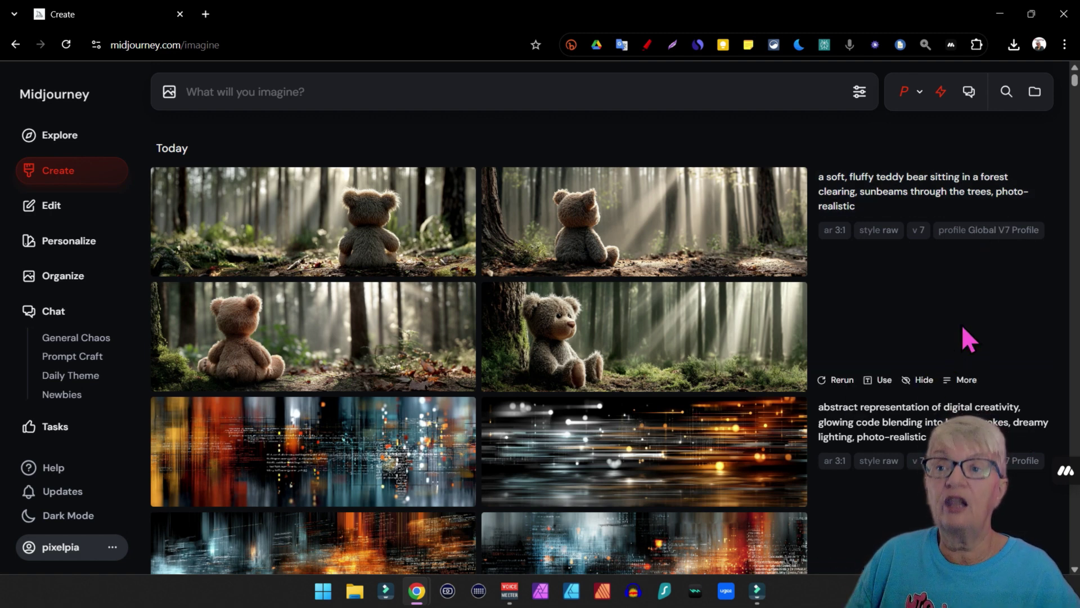
click(966, 93)
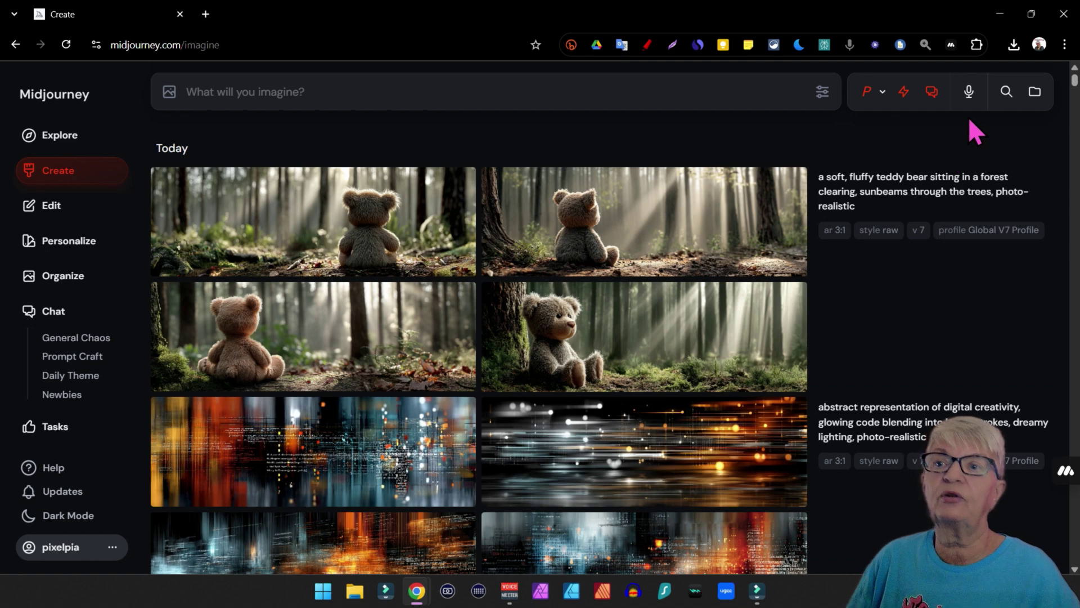
click(969, 98)
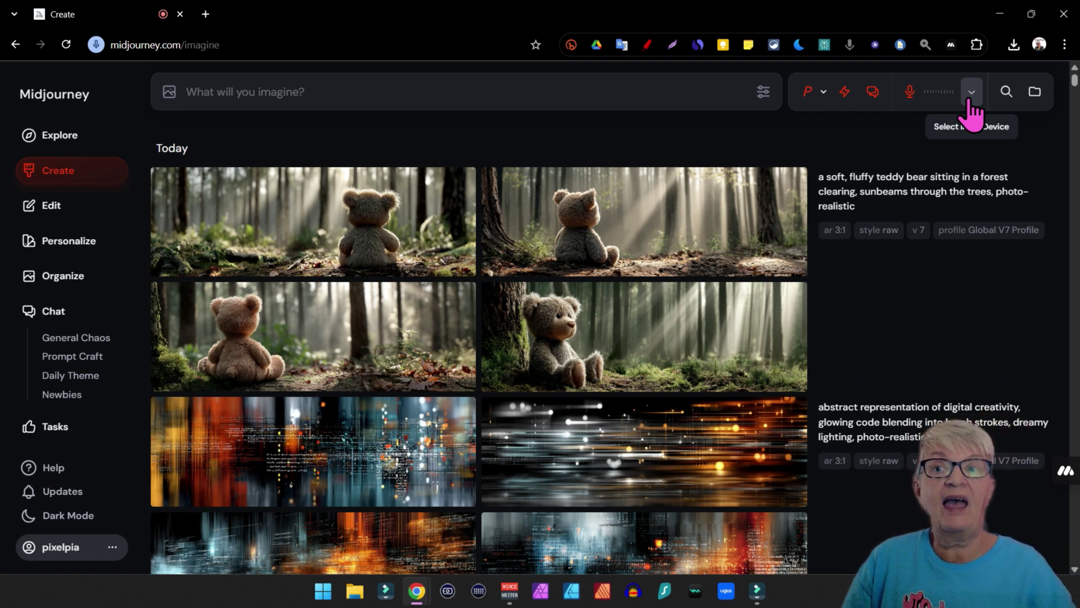
- Inspect the draft of the dog in the brown hat sitting on the skateboard and request its enhancement by voice
mouse_move(776, 271)
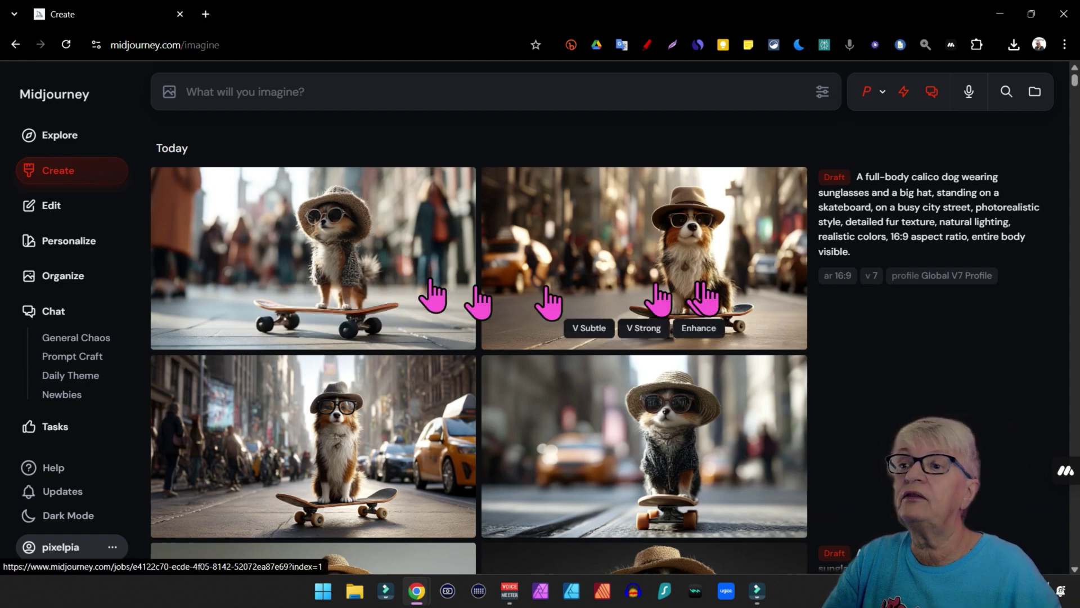
click(706, 298)
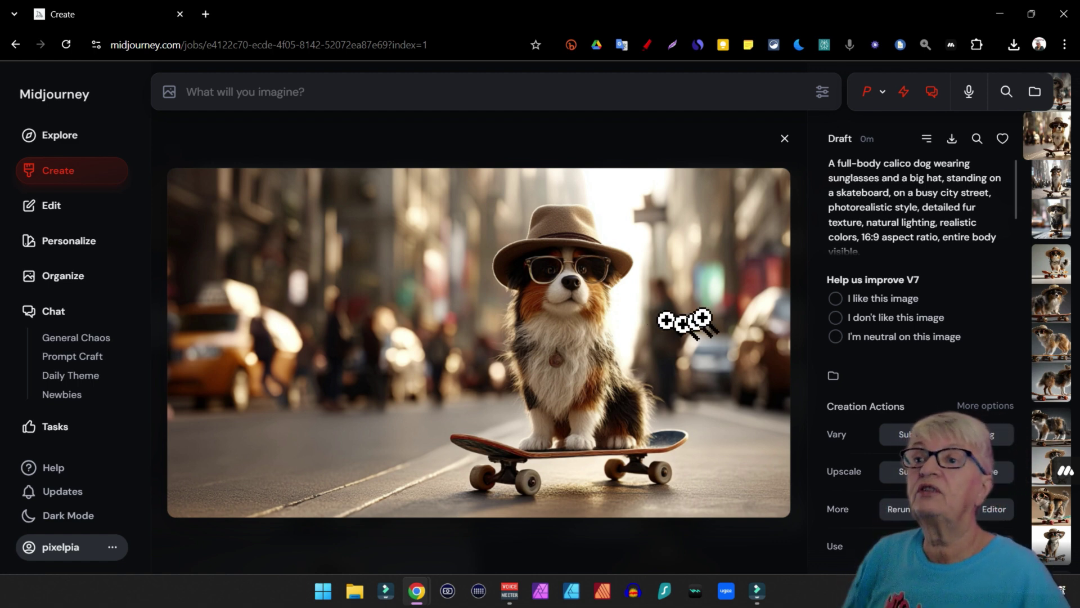
key(Escape)
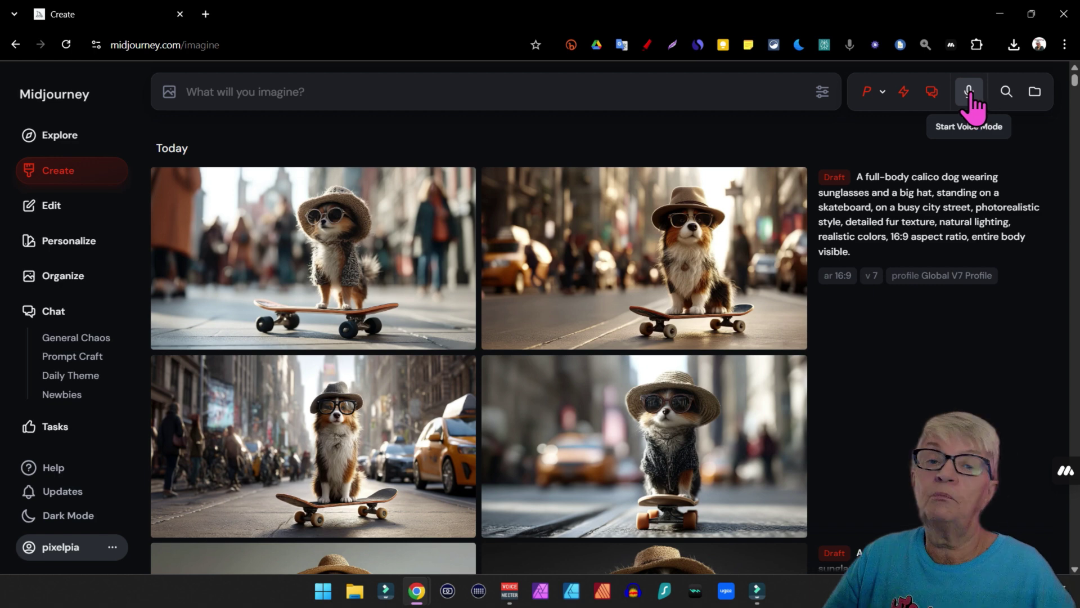
click(969, 93)
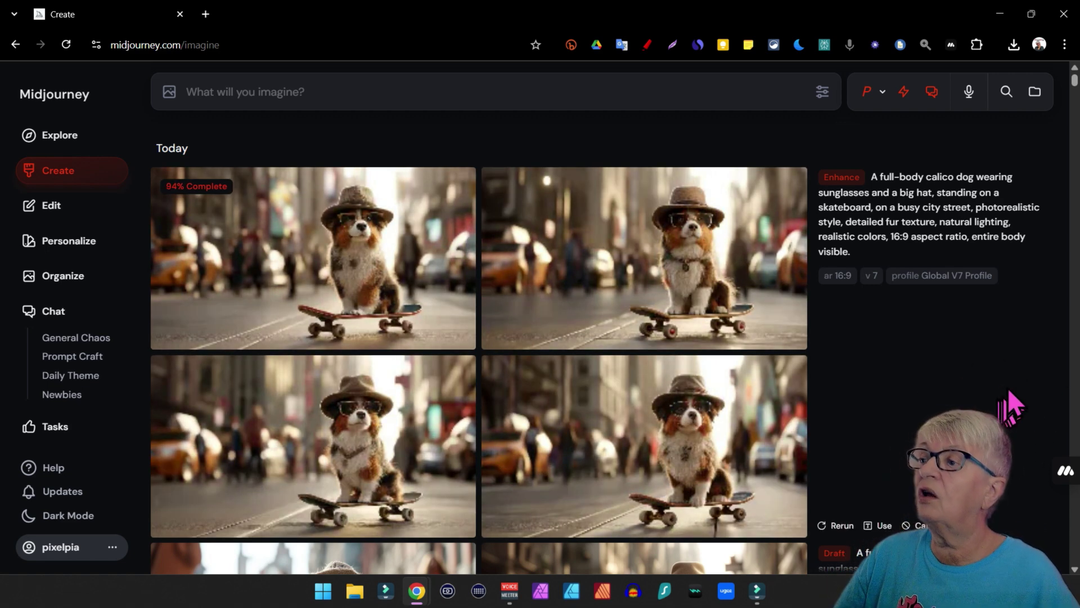
- Compare the draft dog image with one of its enhanced versions at full size
scroll(998, 365, down, 5)
click(682, 321)
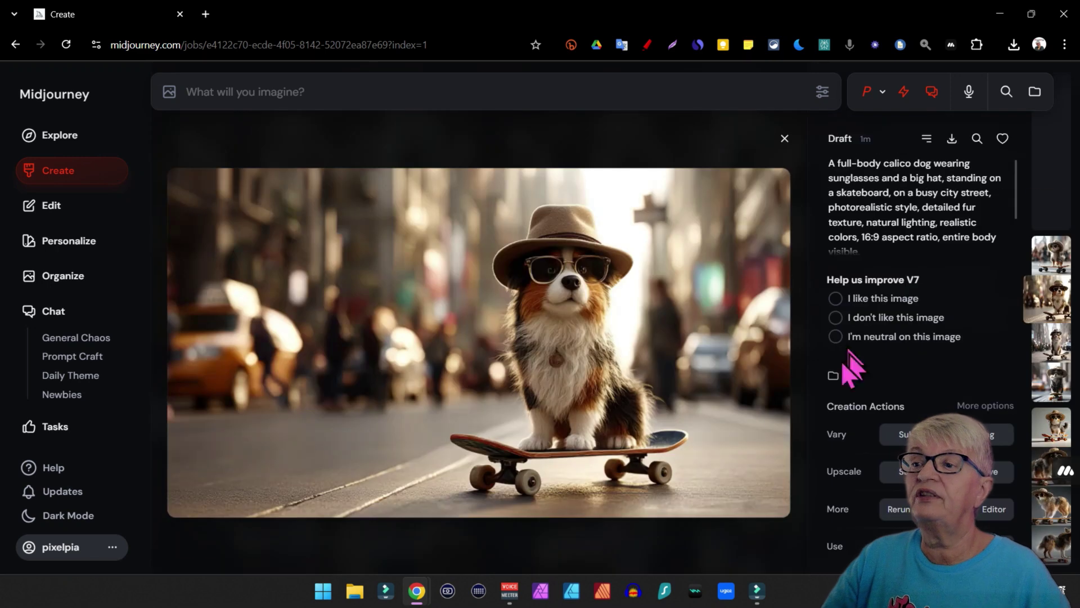
key(Escape)
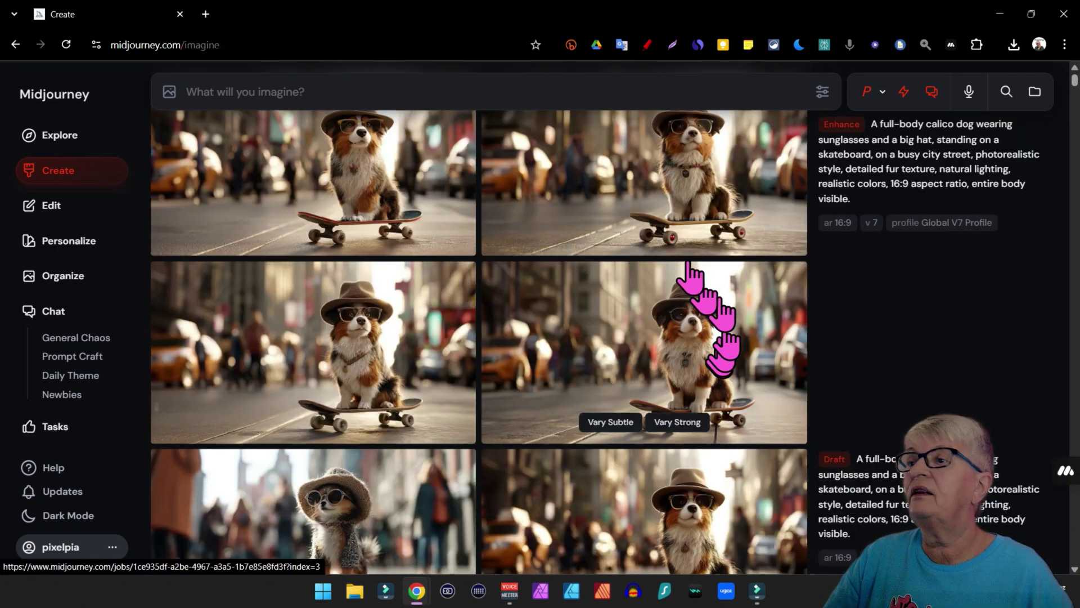
click(718, 325)
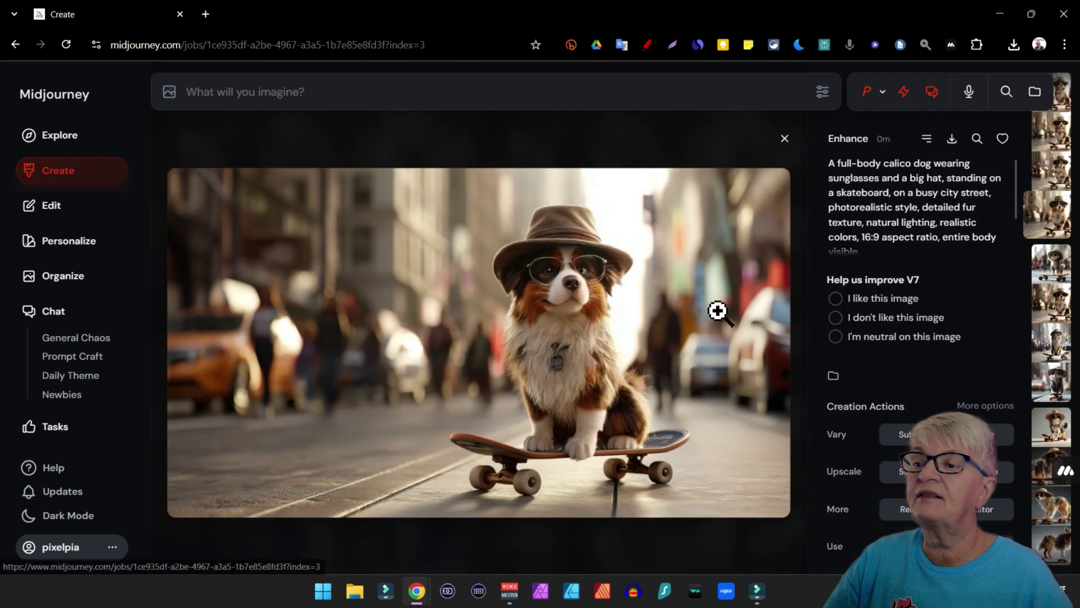
key(Escape)
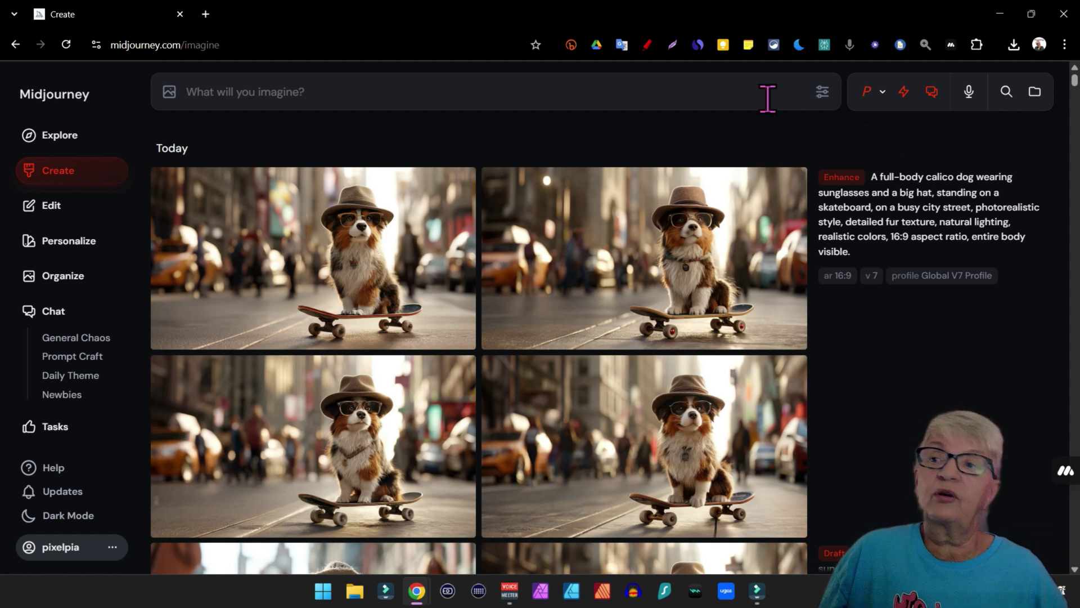
- Switch off Conversational Mode, Draft Mode and personalization for new images
click(933, 93)
click(942, 93)
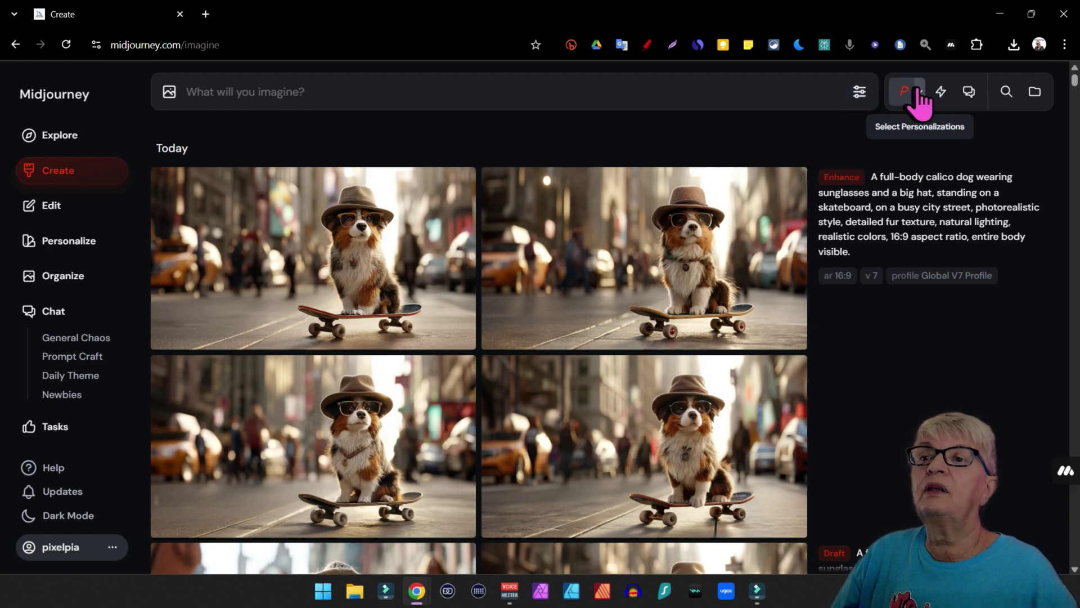
click(859, 92)
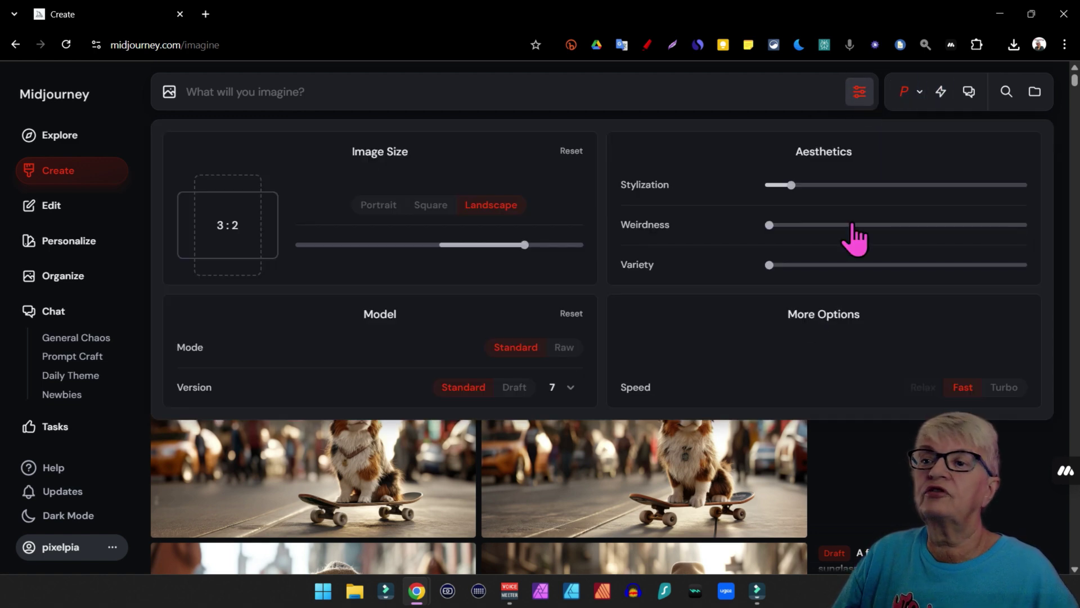
click(904, 91)
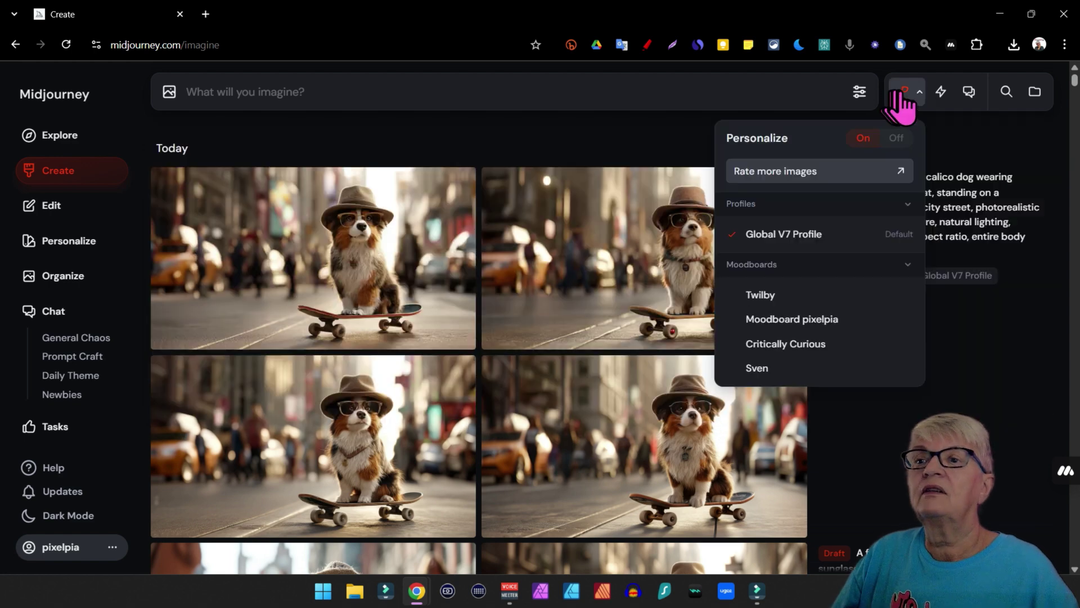
click(901, 140)
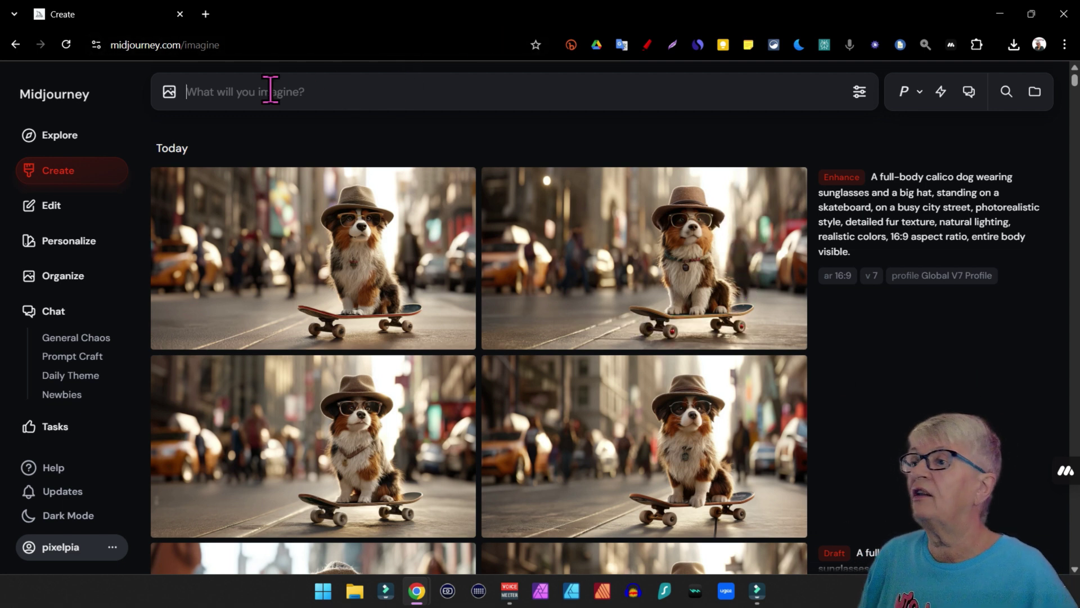
- Generate cinematic photo-realistic images of a young woman with long wavy red hair, green eyes, and red lips on a beach at sunset overlooking the ocean
text(A young woman with long wavy red hair, green eyes, and red lips, standing on a beach at sunset looking out over the ocean, cinematic phot realism)
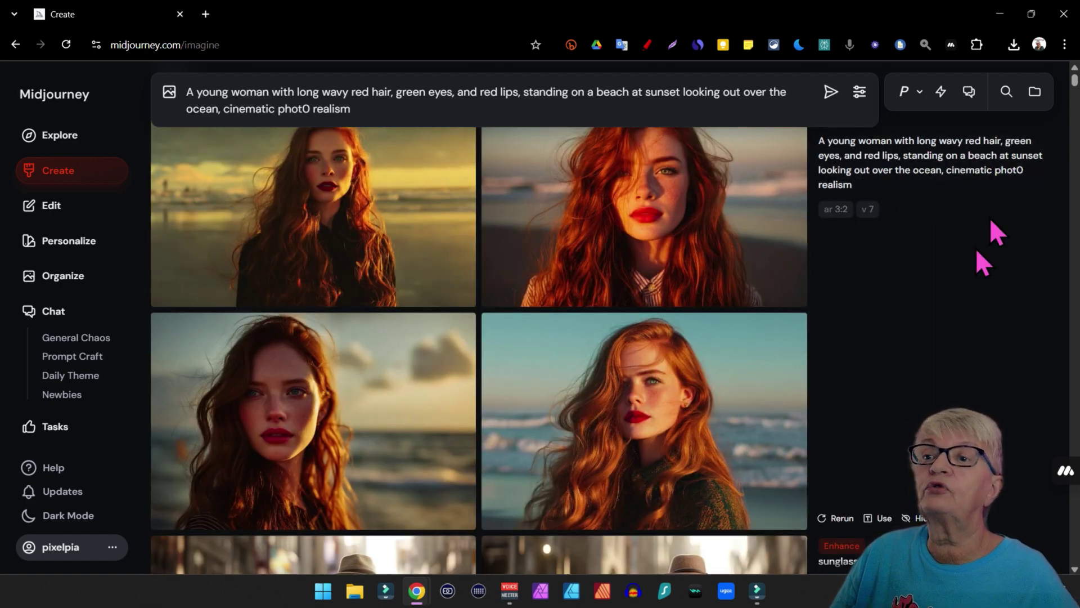
scroll(900, 349, up, 1)
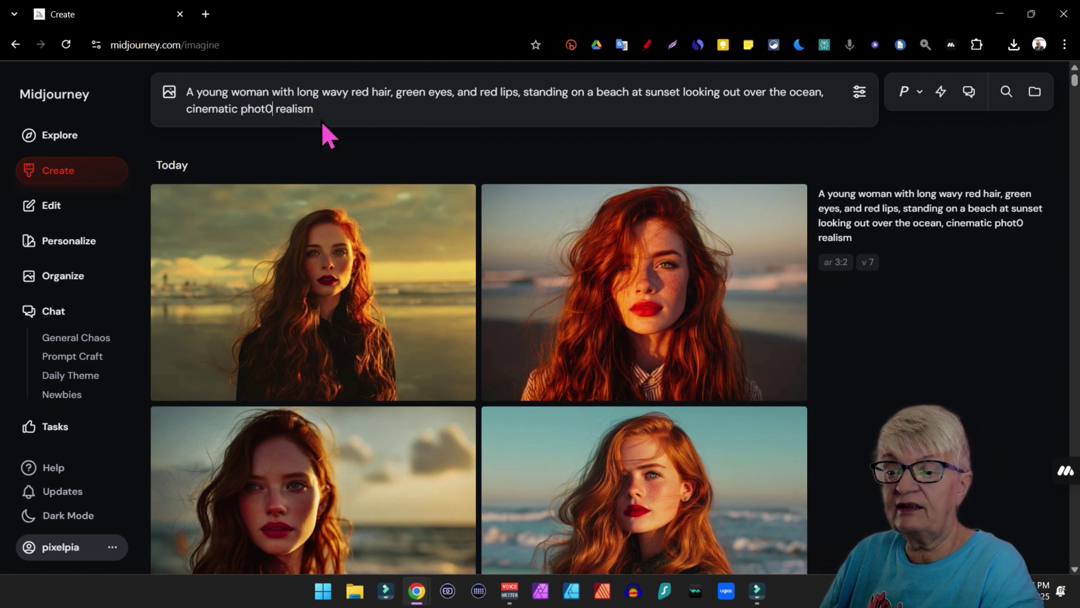
- Correct "phot0" to "photo" in the prompt, add "seen in profil" after "red lips," and generate the images again
key(BackSpace)
text(o)
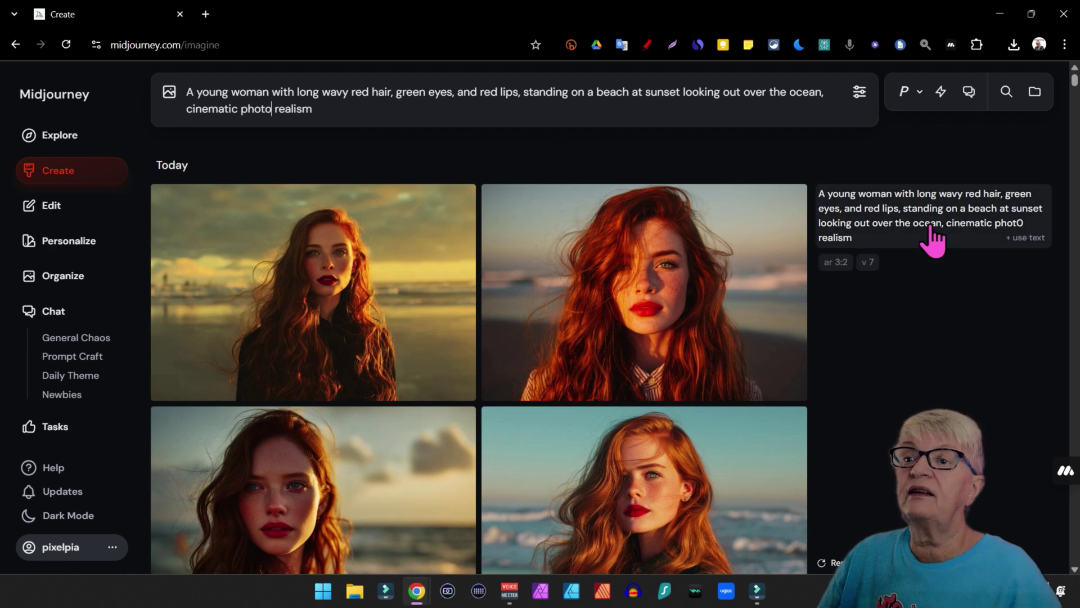
text( seen in prof)
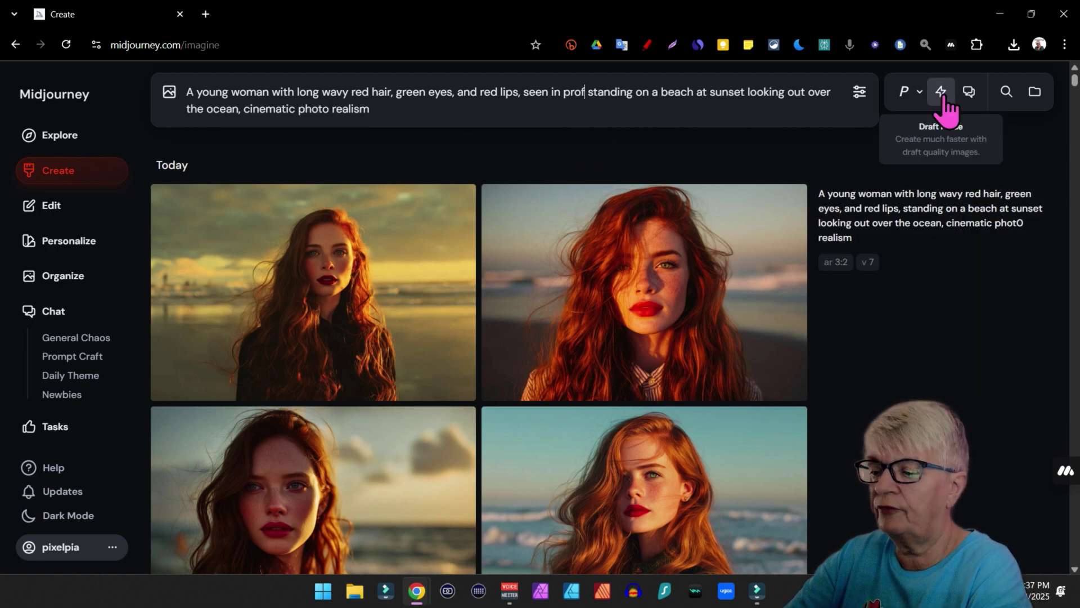
text(il)
key(Return)
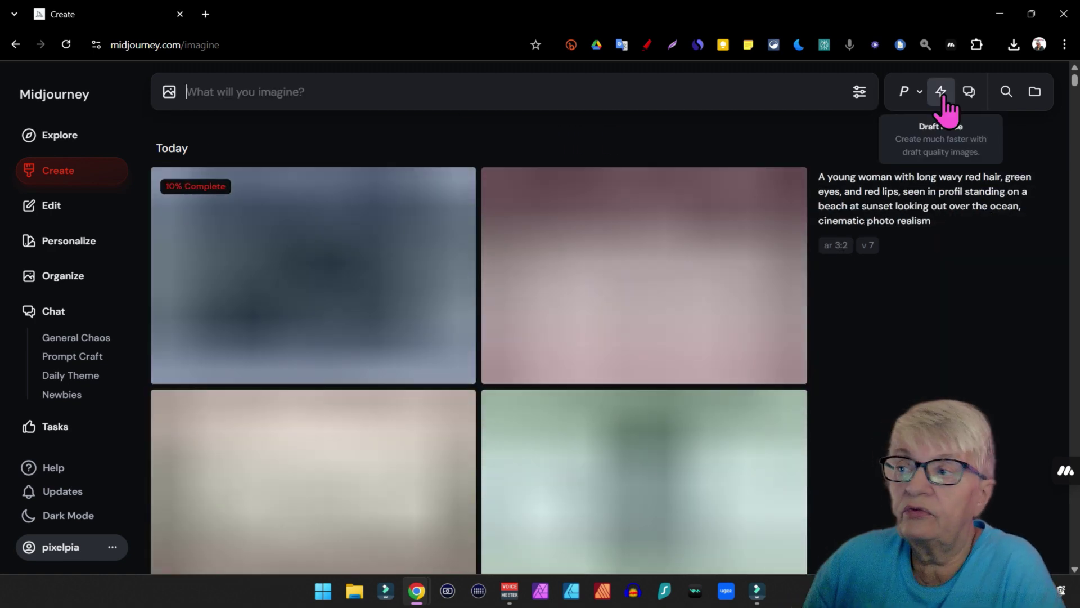
- Examine two of the new red-haired woman profile images at full size
click(656, 393)
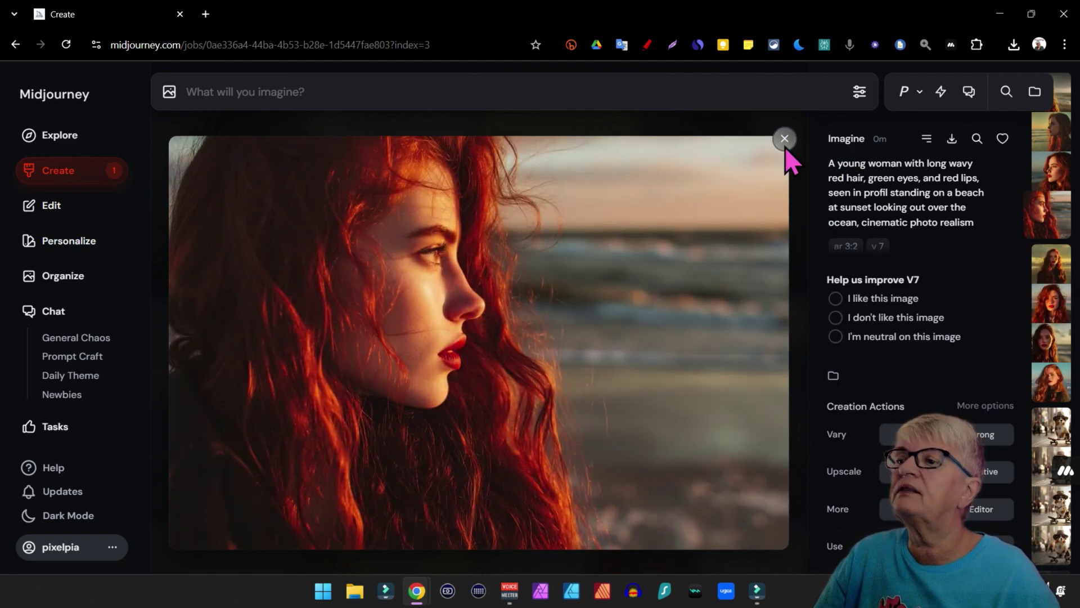
key(Left)
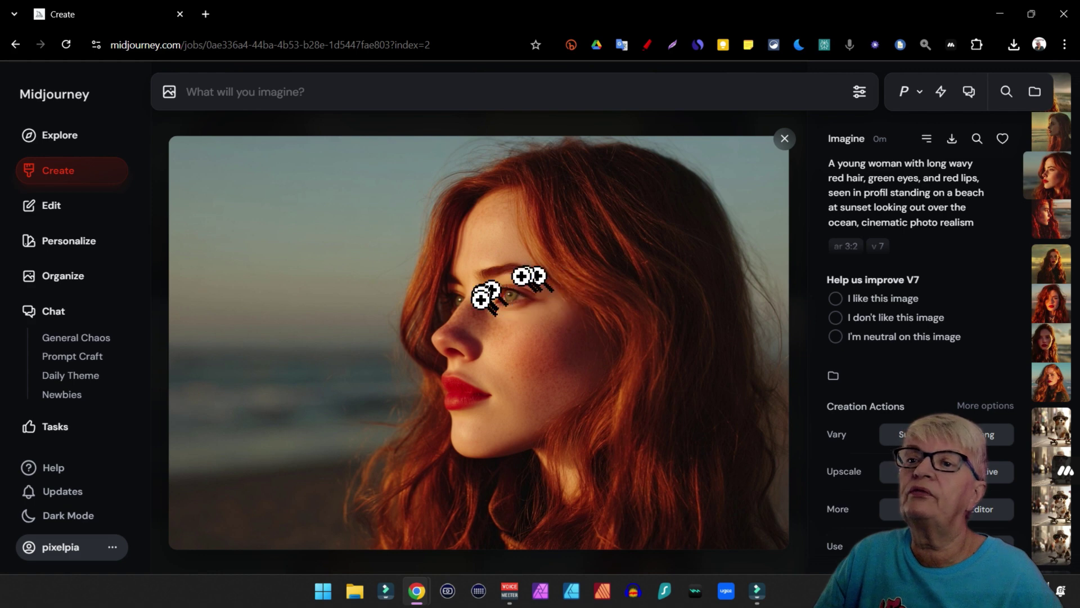
click(784, 139)
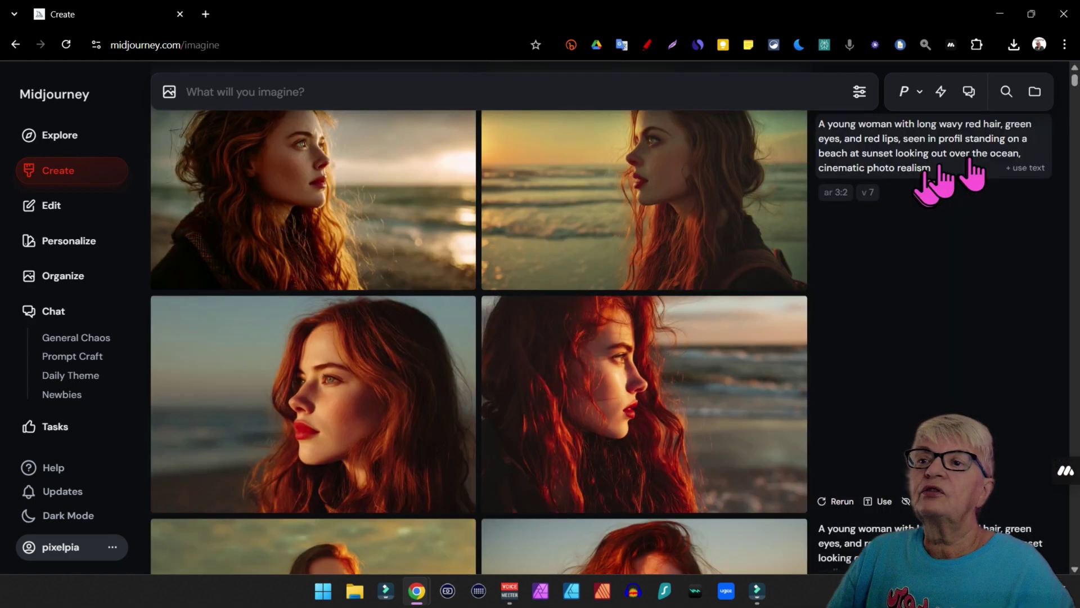
- Reuse the profile portrait prompt with personalization on and the Global V7 Profile selected, generate the images, and check one at full size
click(1034, 169)
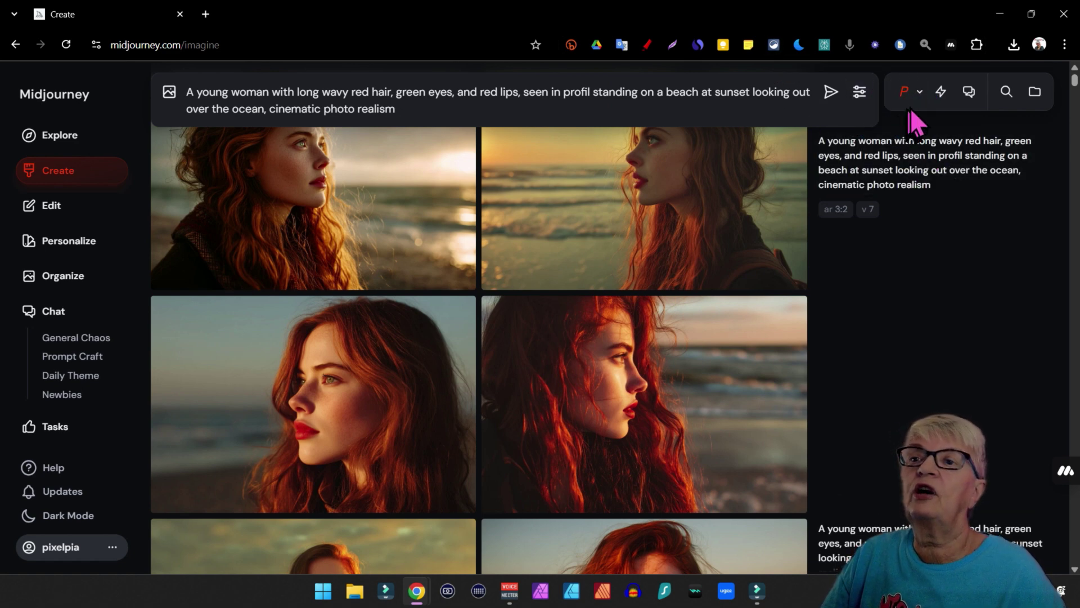
click(918, 95)
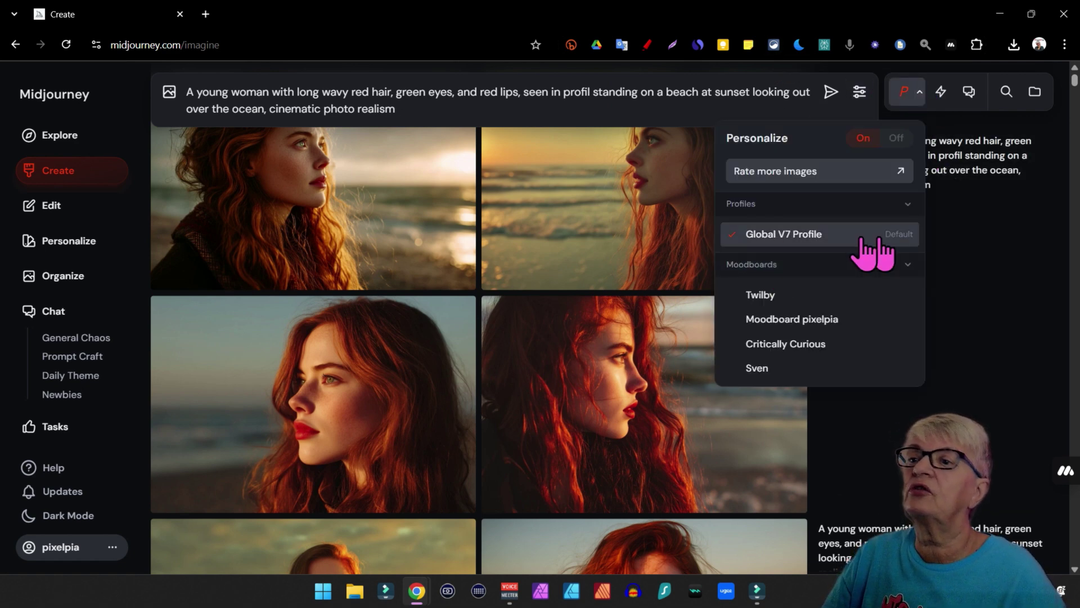
click(996, 252)
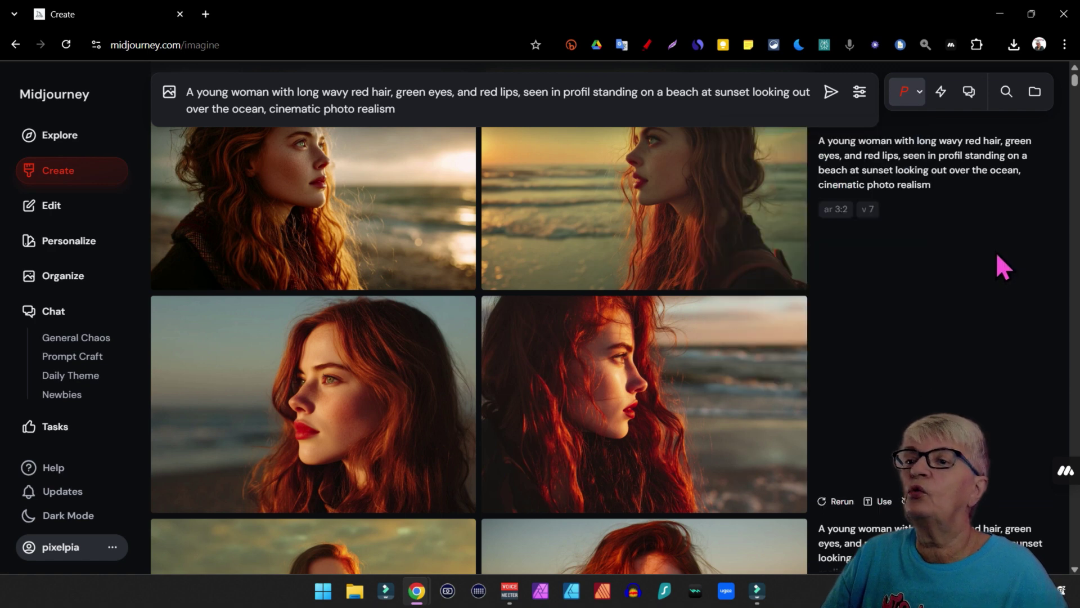
click(830, 94)
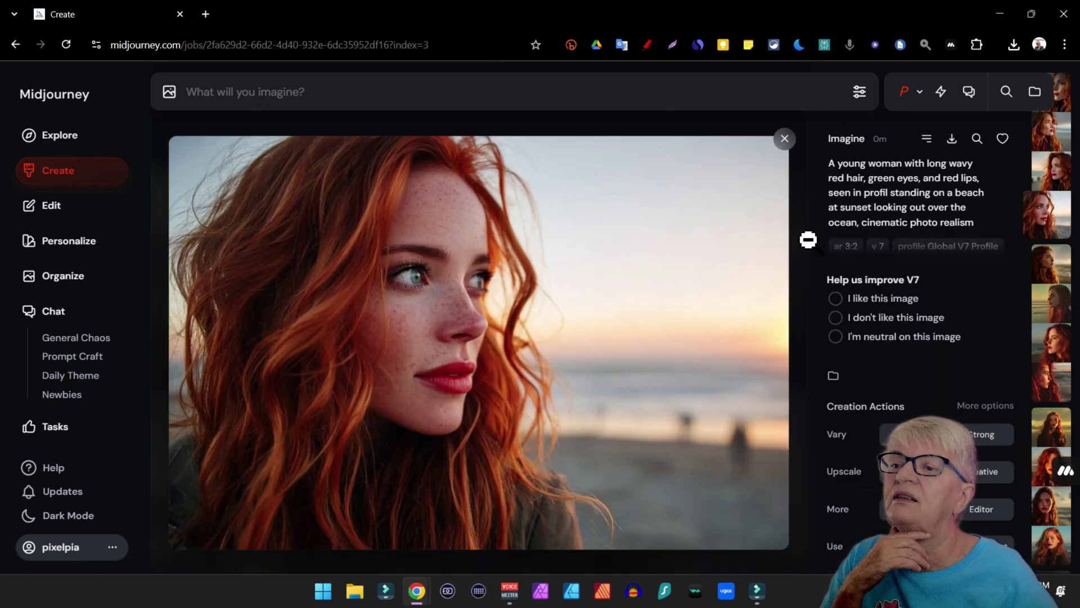
click(784, 138)
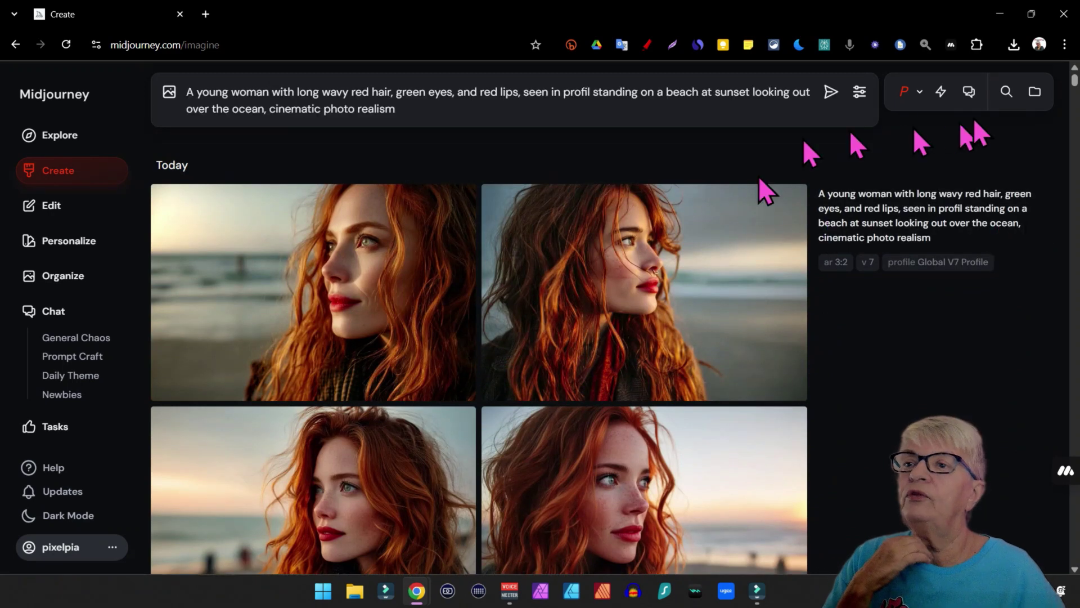
- Set the model version to 6.1 and generate the same beach portrait prompt again
click(859, 91)
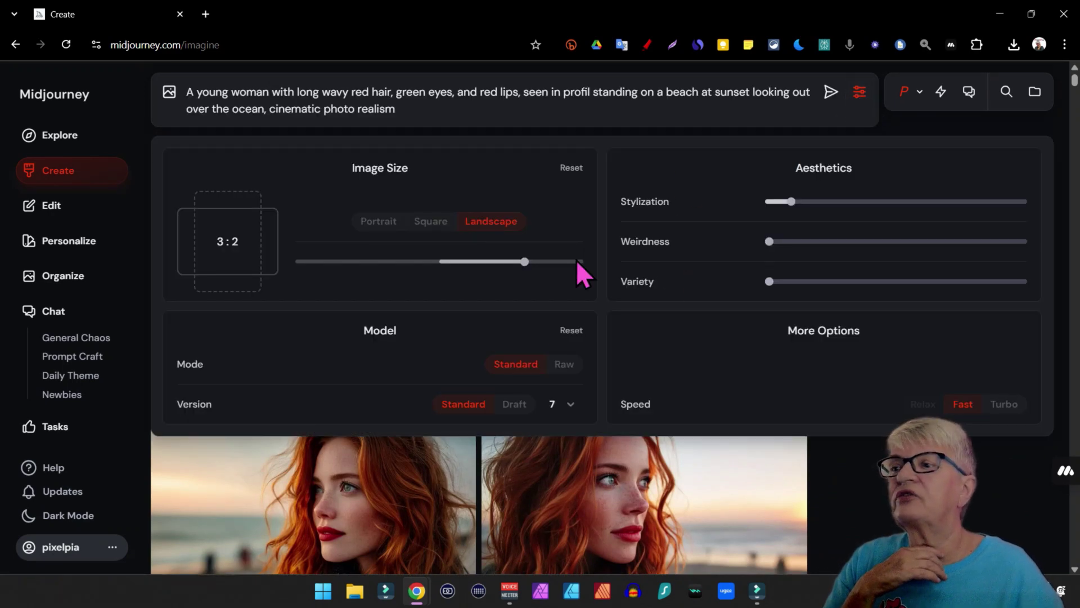
click(573, 405)
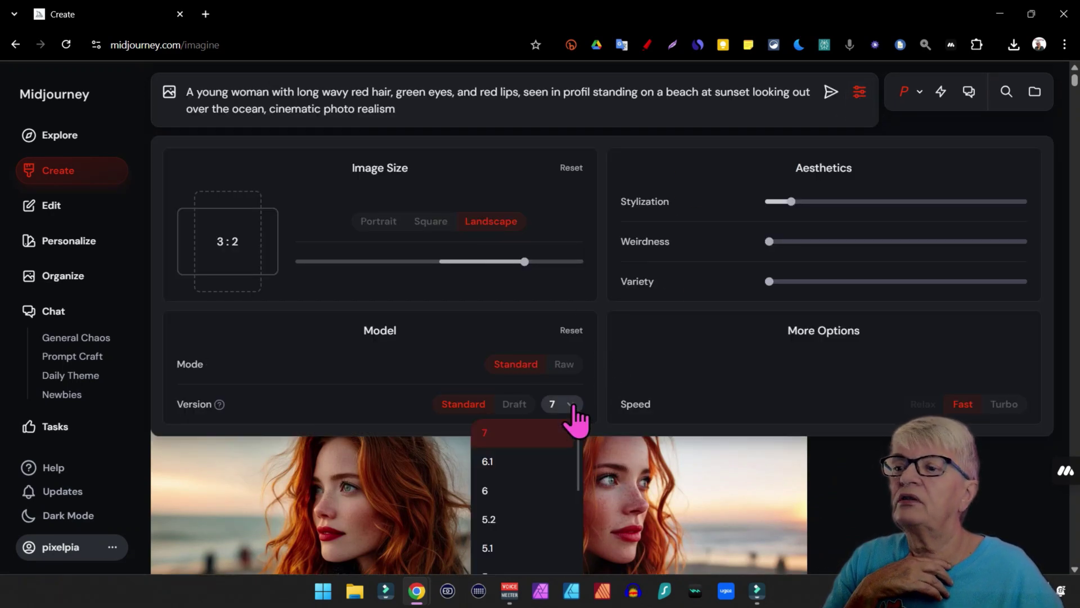
click(509, 460)
click(886, 504)
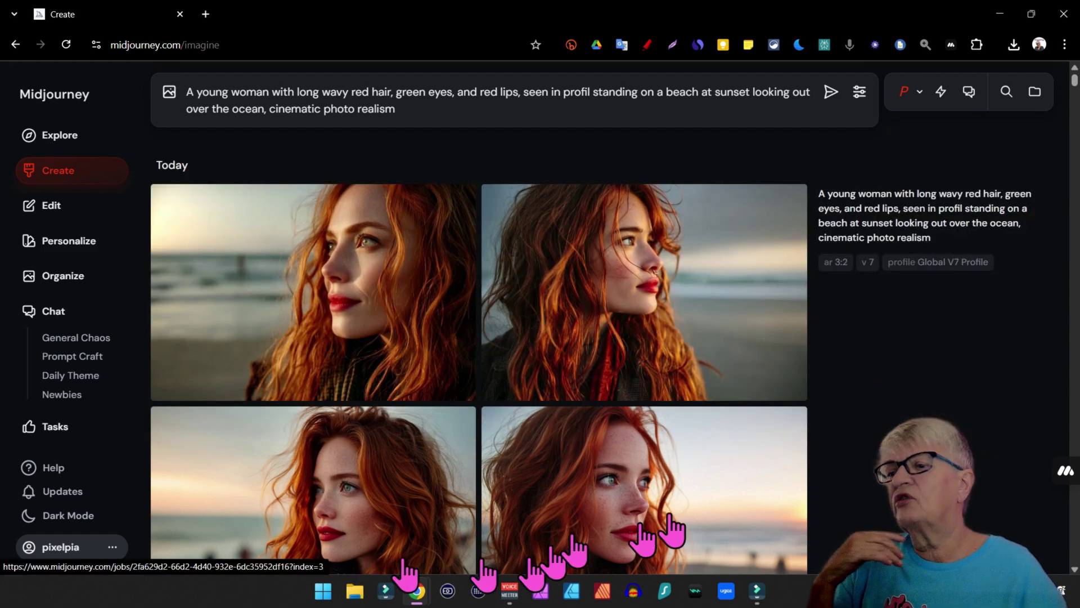
click(464, 116)
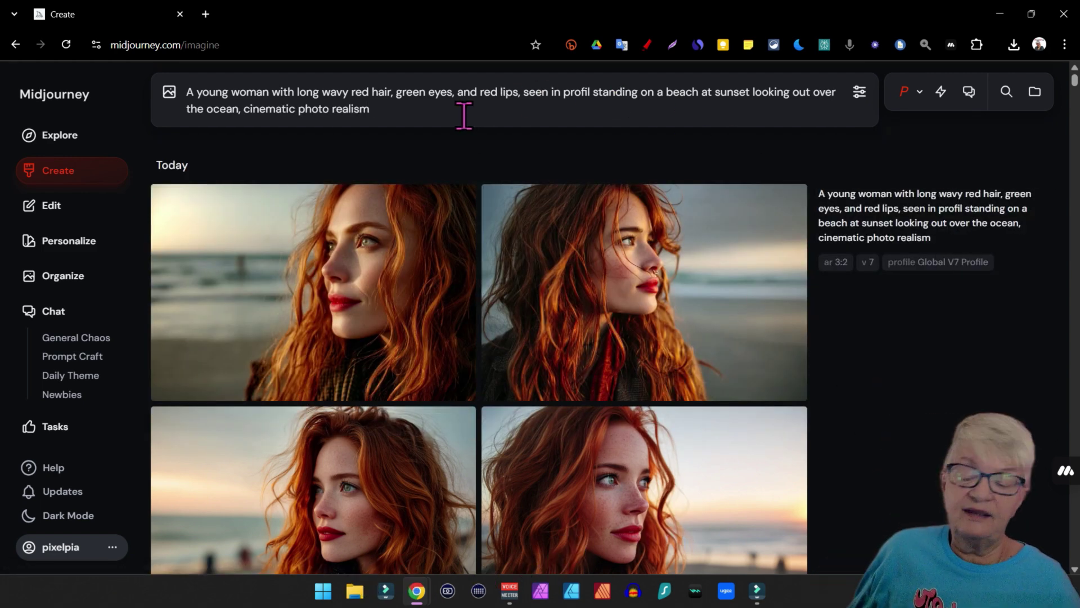
key(Return)
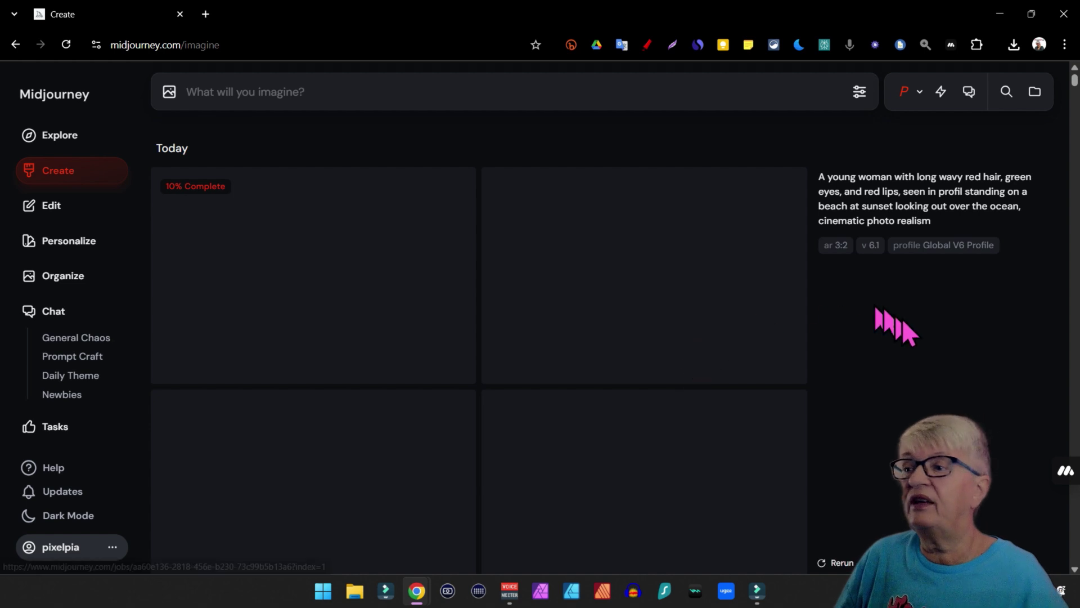
- Compare a version 6.1 portrait with two personalized V7 portraits at full size
click(704, 399)
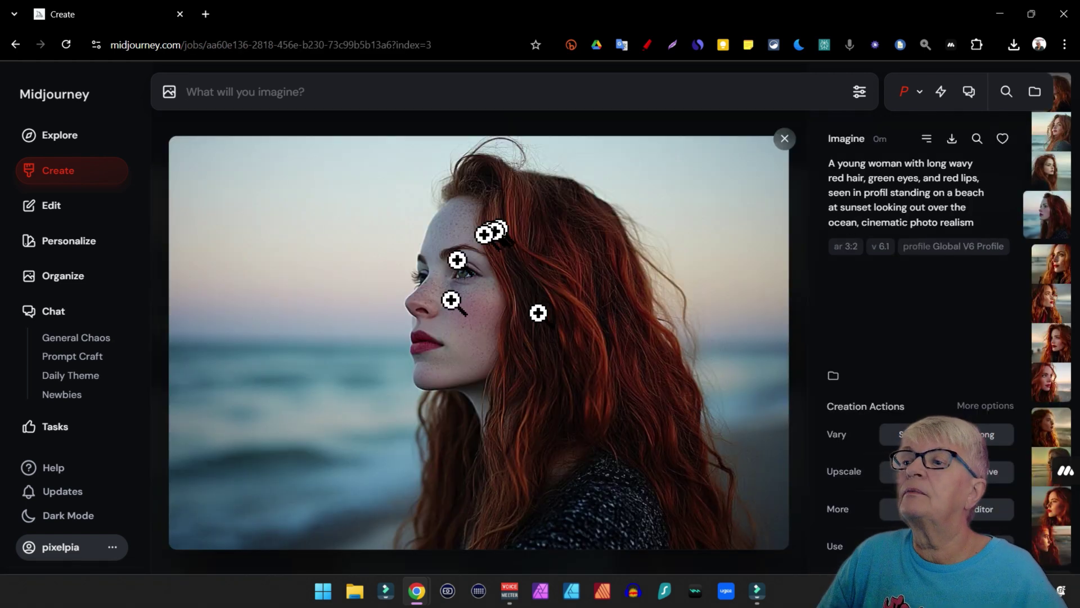
click(784, 140)
scroll(731, 304, down, 5)
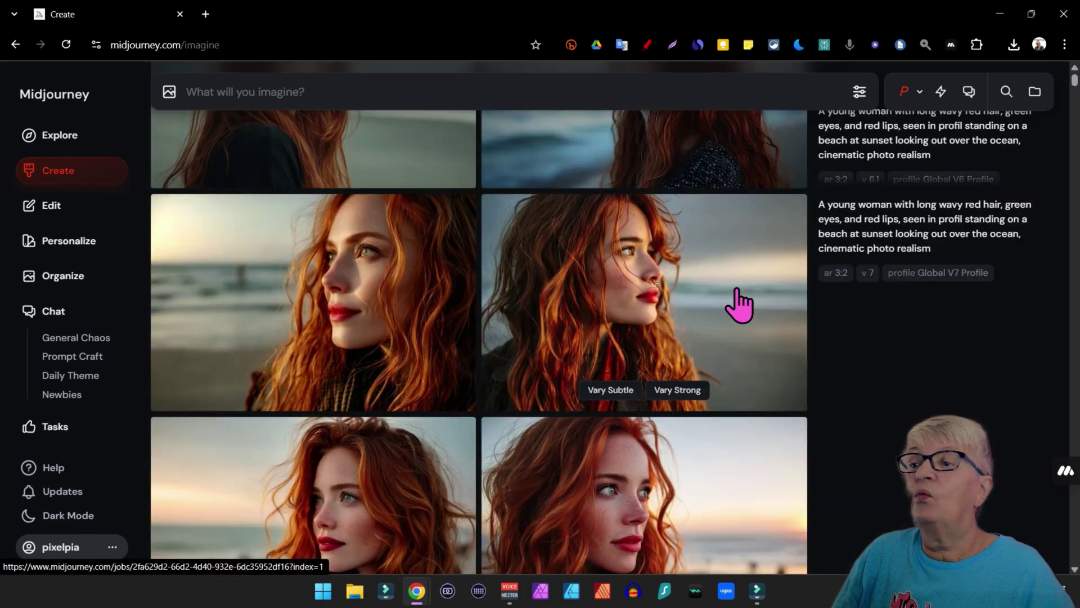
click(622, 350)
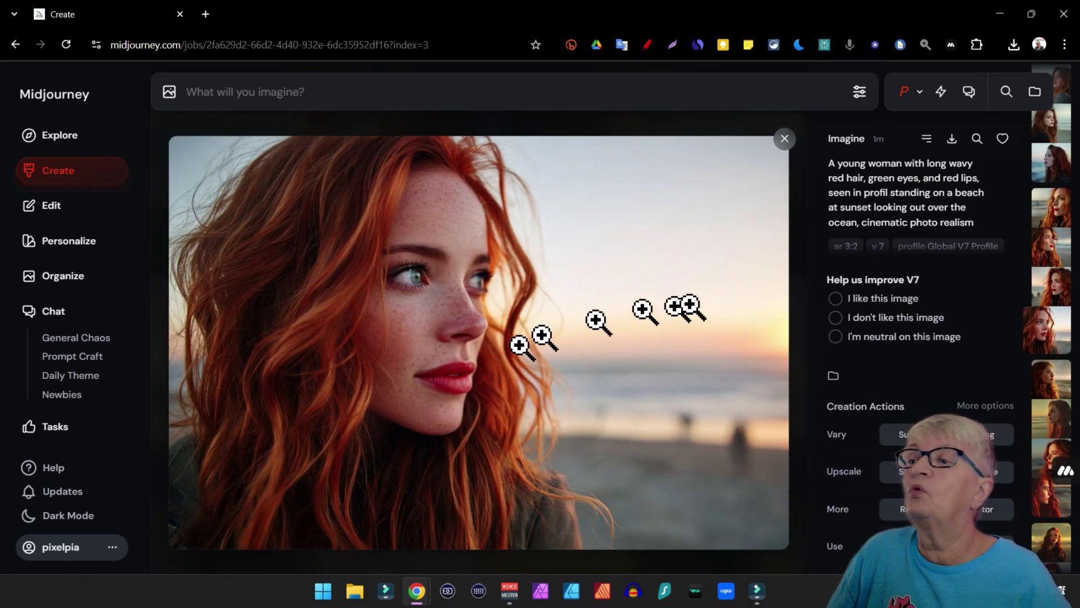
click(785, 140)
click(394, 387)
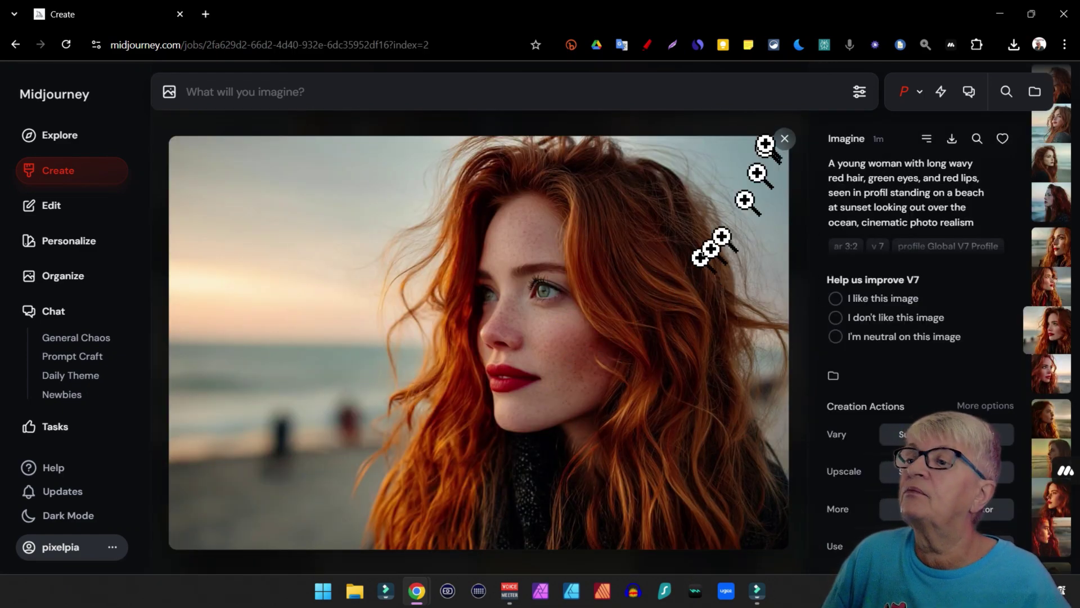
click(784, 147)
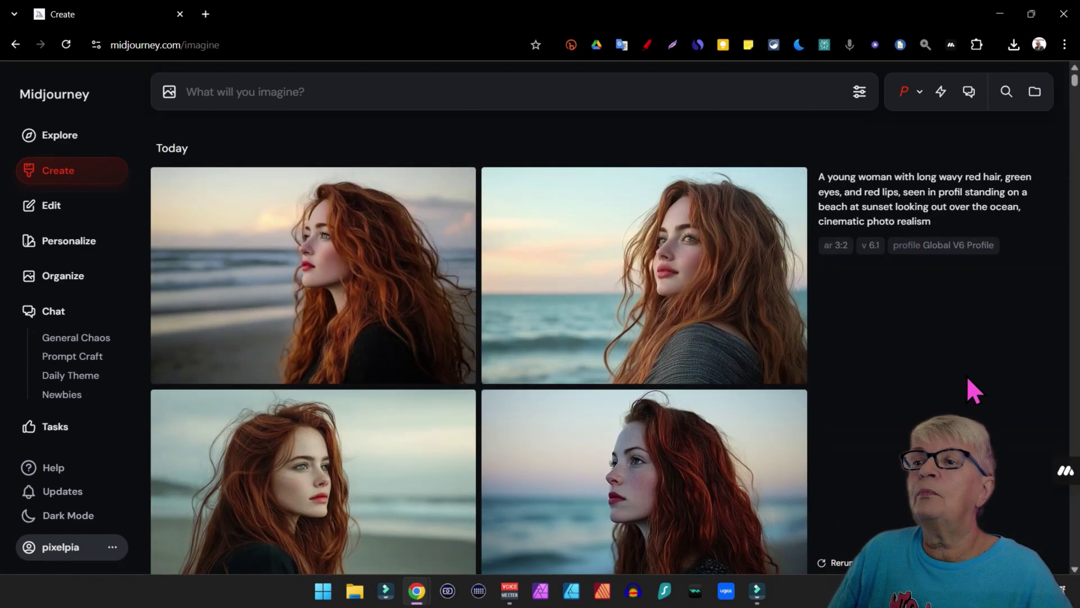
- Reuse the personalized V7 portrait prompt and set the model version back to 7
scroll(1010, 285, down, 4)
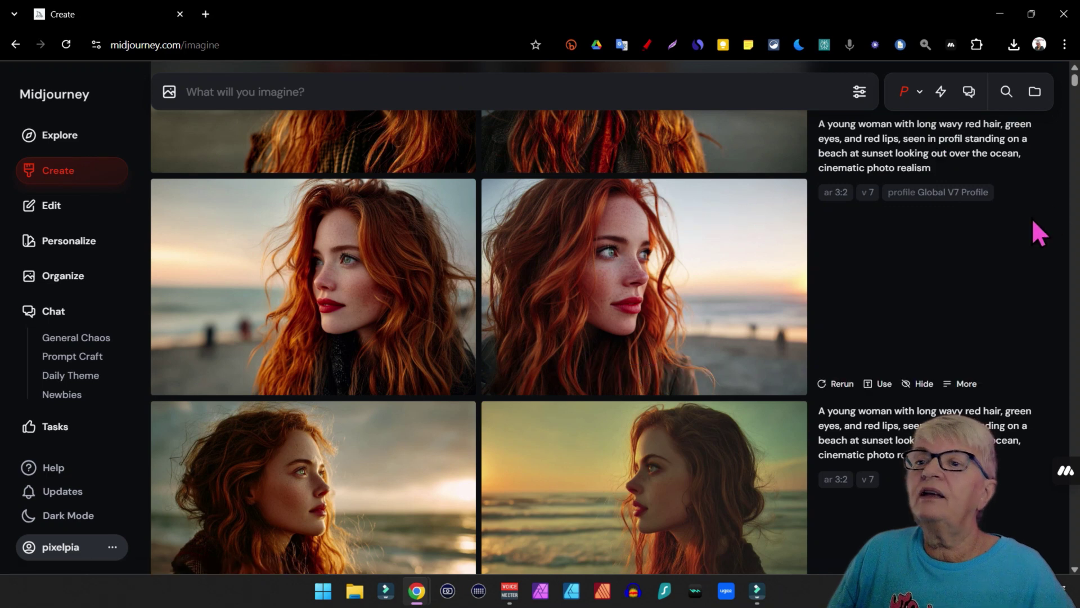
click(960, 140)
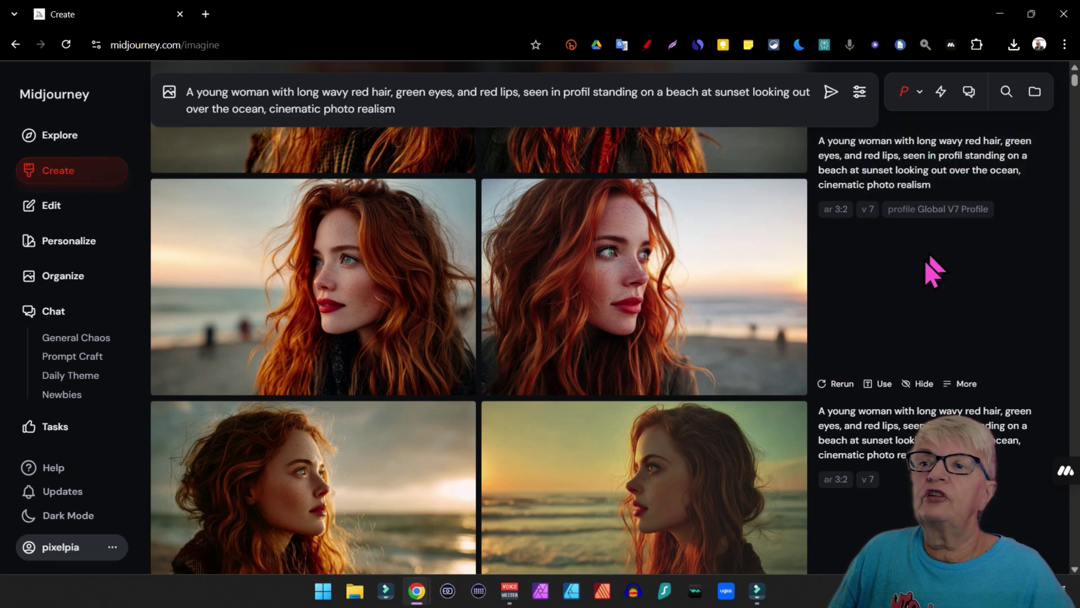
click(859, 93)
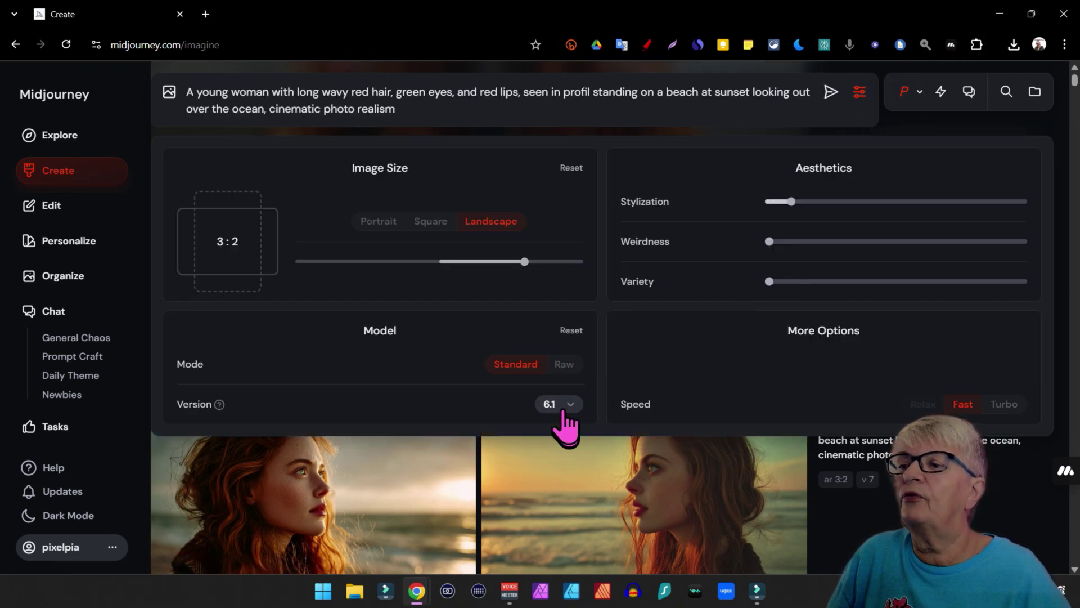
click(859, 92)
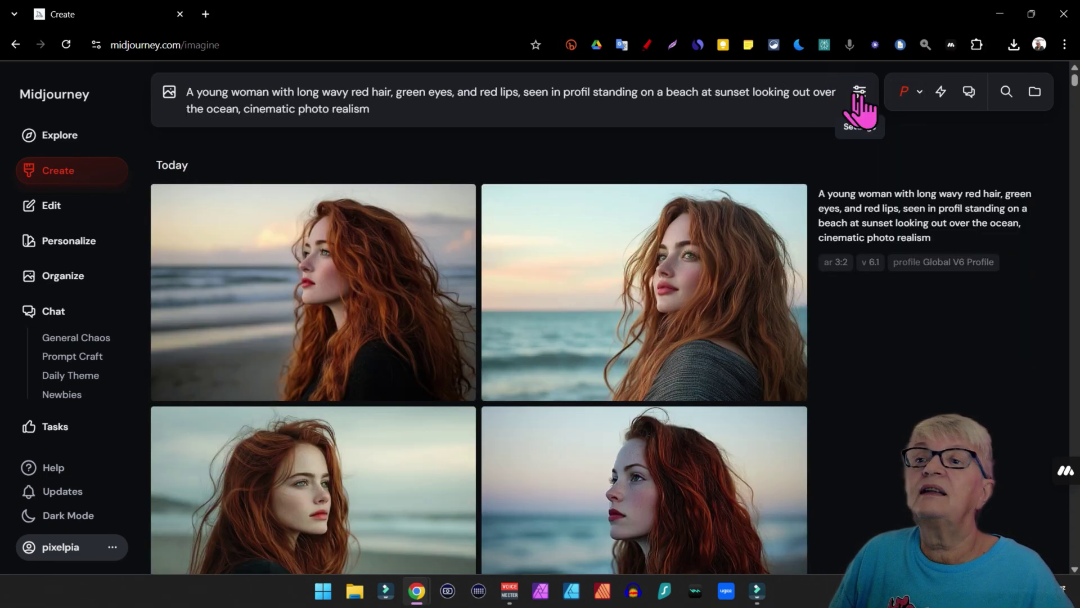
- Select the Critically Curious moodboard for personalization
click(919, 93)
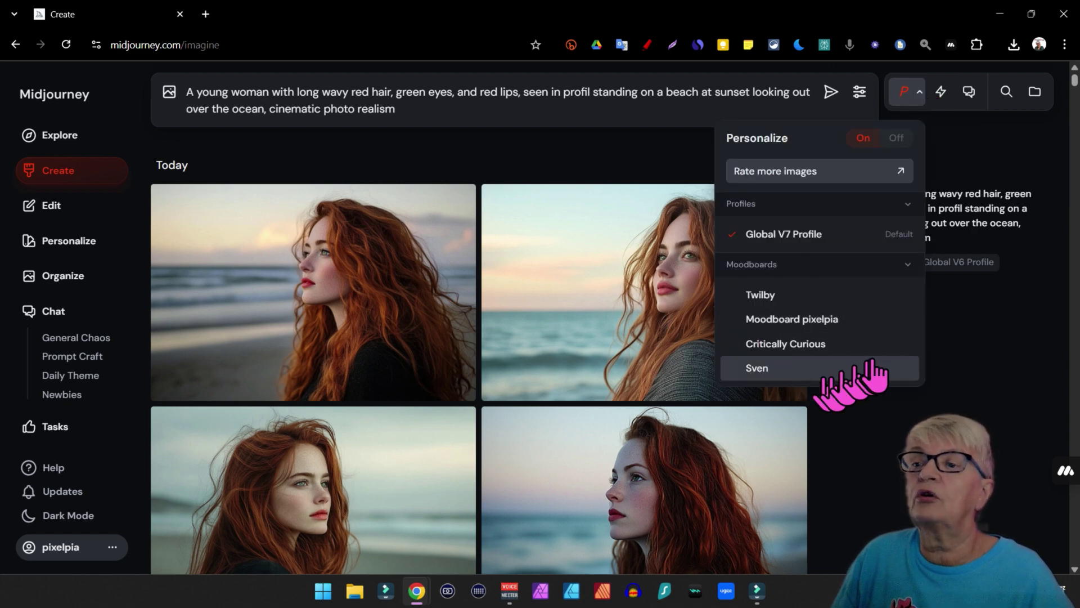
click(913, 104)
click(908, 98)
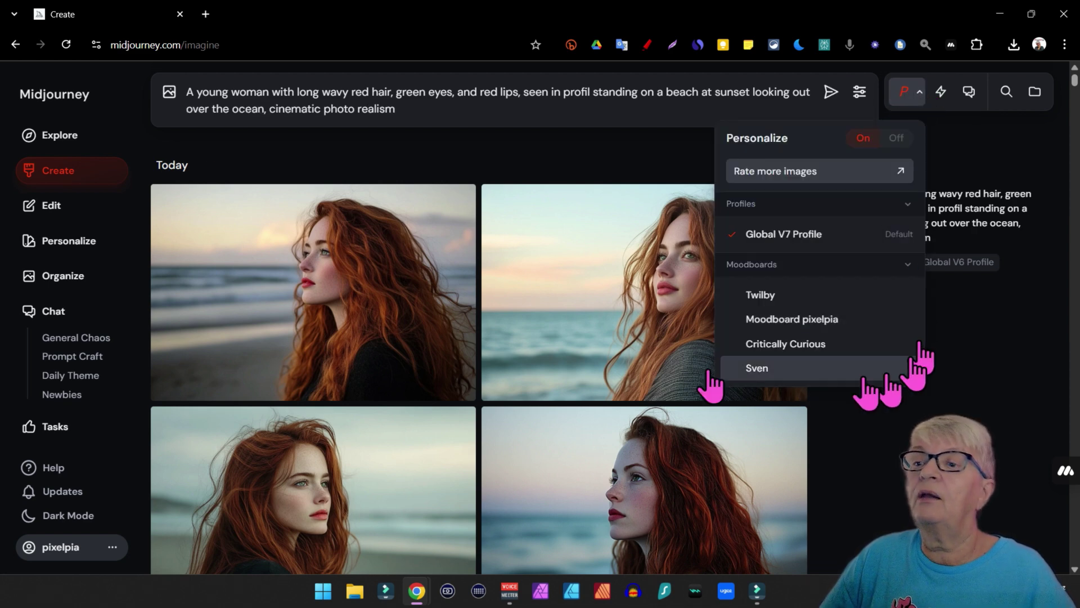
click(832, 346)
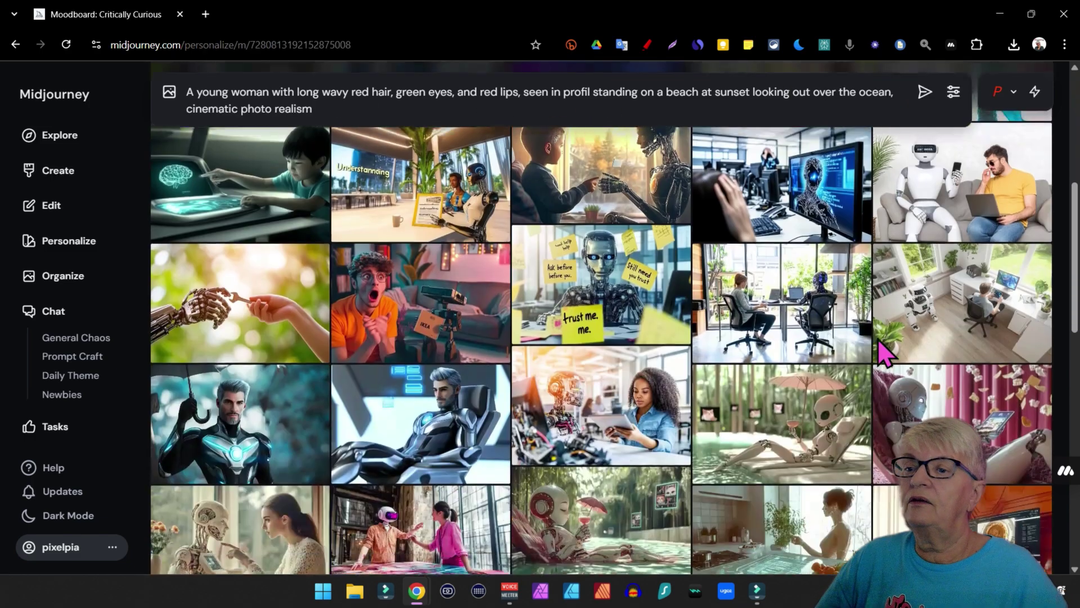
- Look through the images in the Critically Curious moodboard and return to the image creation page
scroll(886, 353, down, 15)
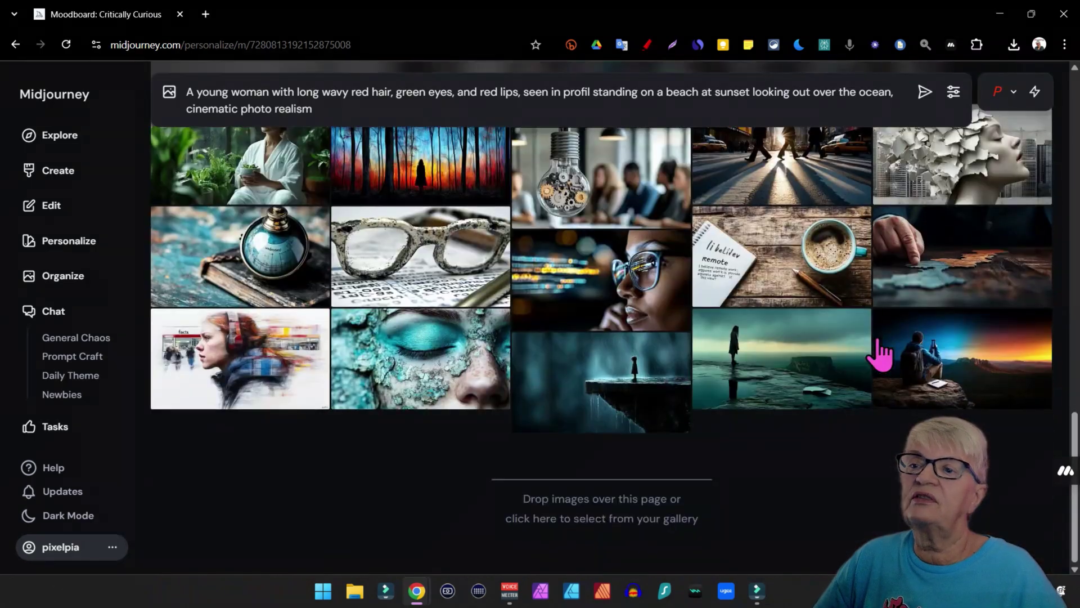
scroll(881, 353, up, 15)
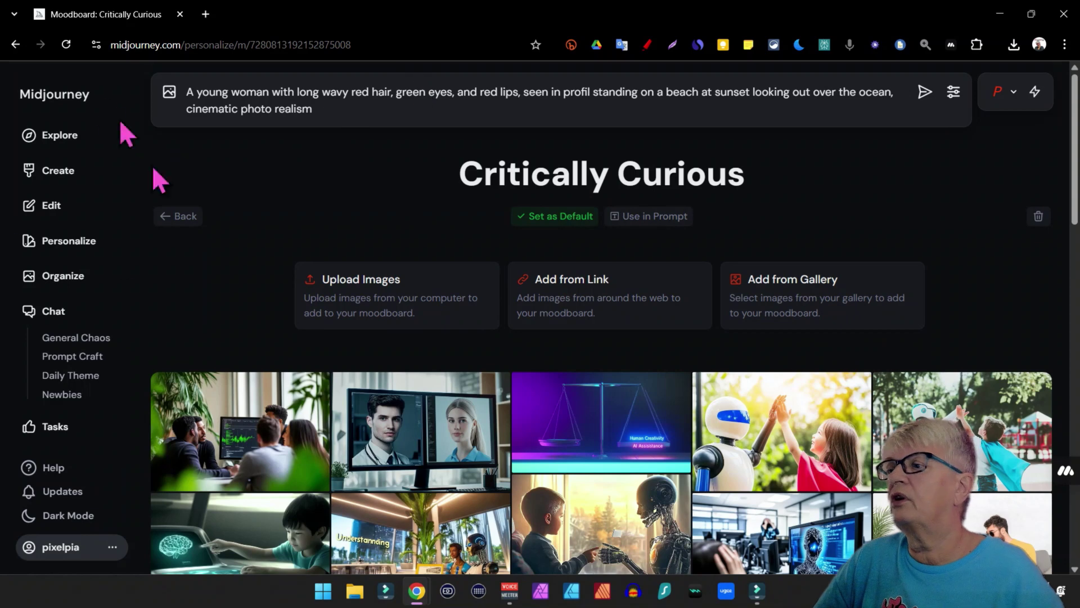
click(54, 171)
- Check that Critically Curious is the chosen moodboard and generate the beach portrait images with it
click(921, 90)
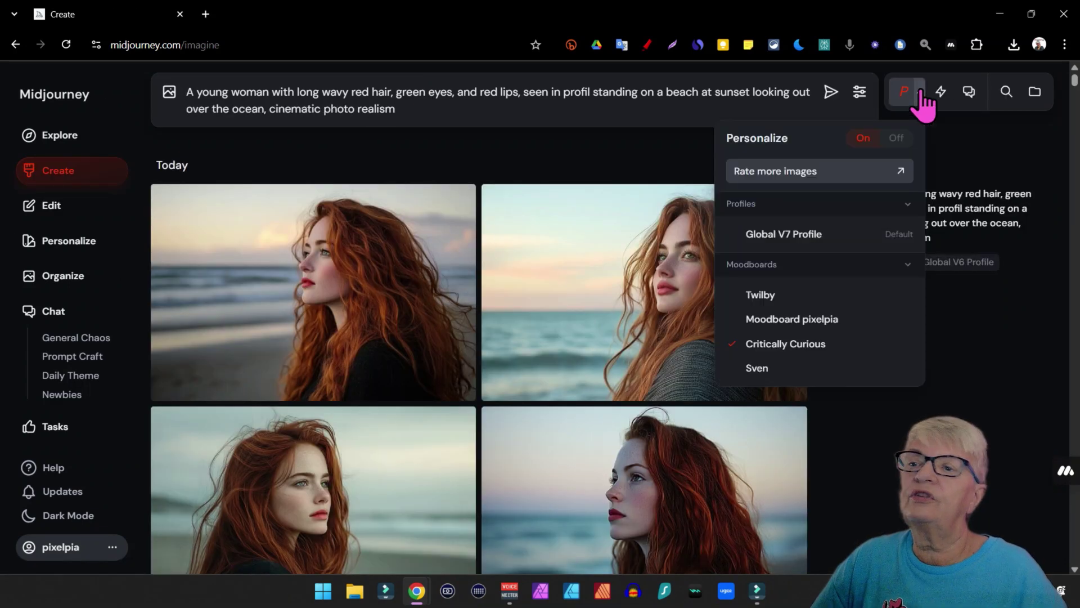
click(921, 92)
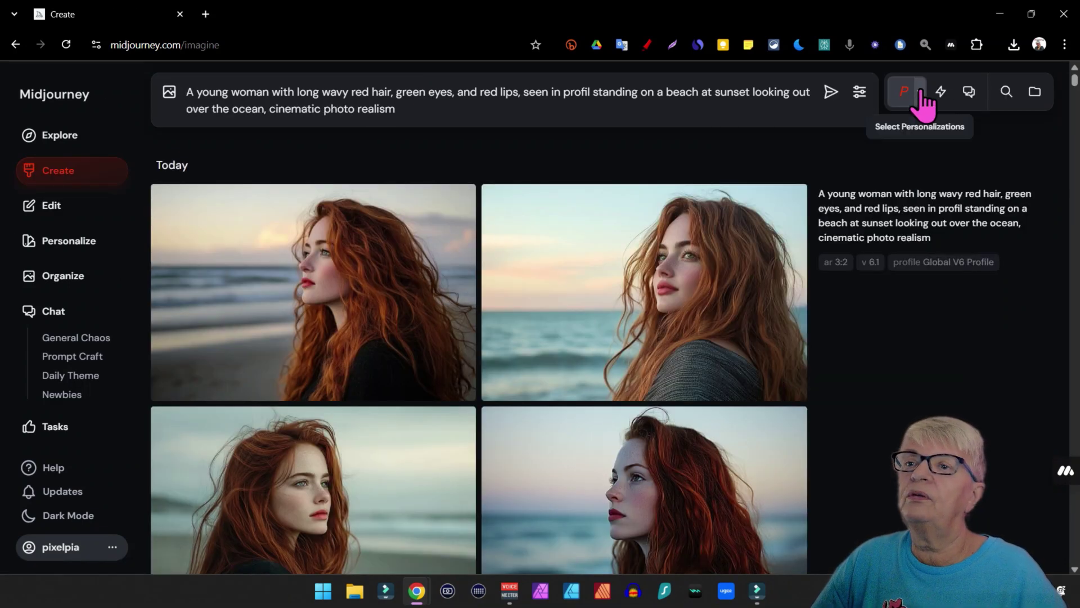
click(831, 92)
- Compare the earlier beach portraits made with version 6.1, personalized V7, and V7 without personalization
scroll(945, 340, down, 10)
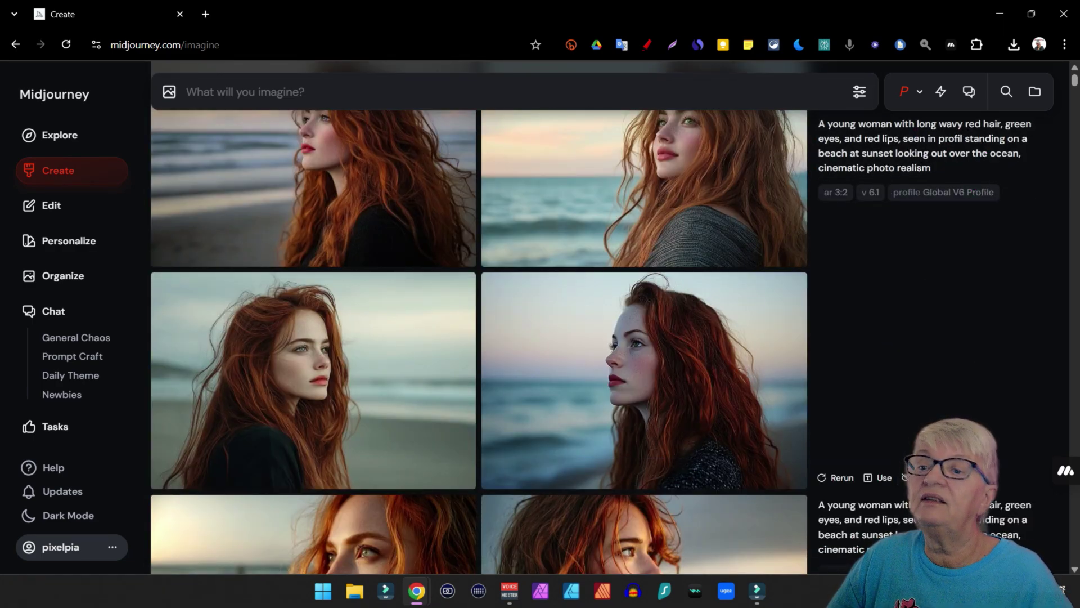
scroll(1003, 286, down, 10)
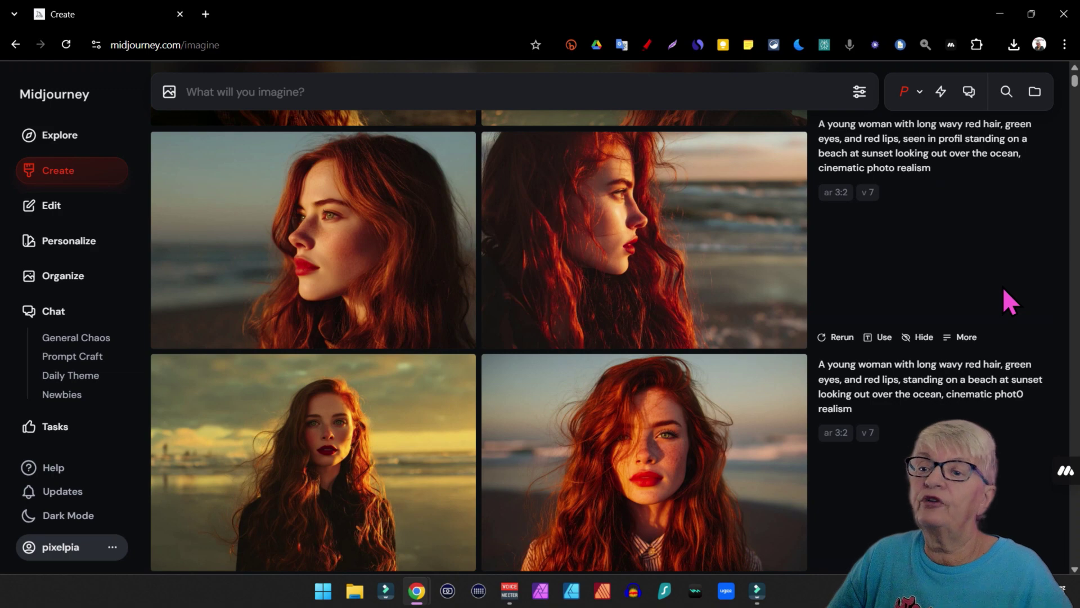
scroll(1002, 286, up, 5)
scroll(1003, 286, up, 10)
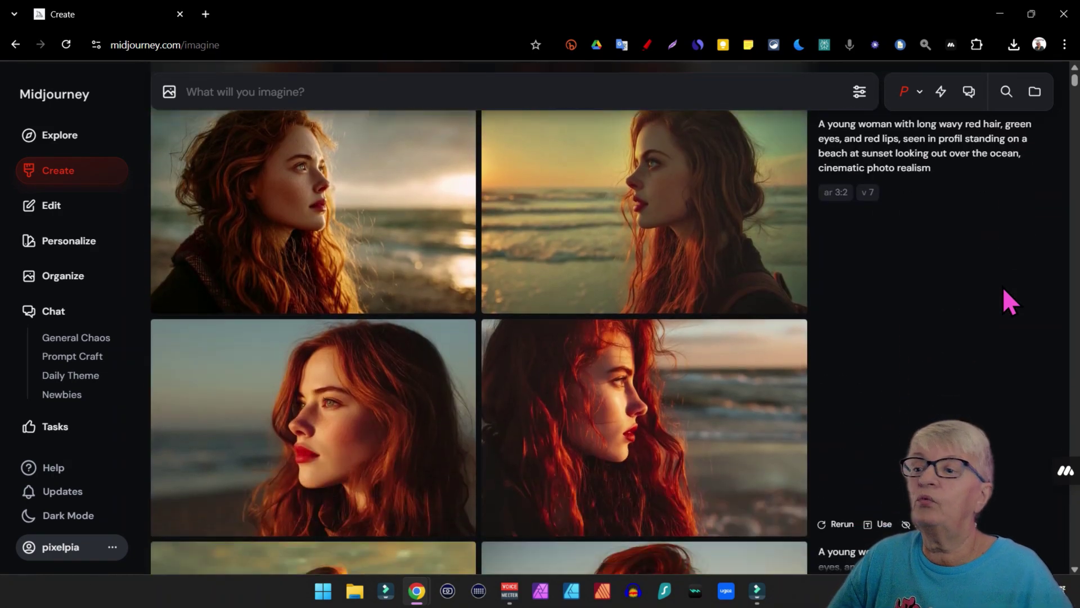
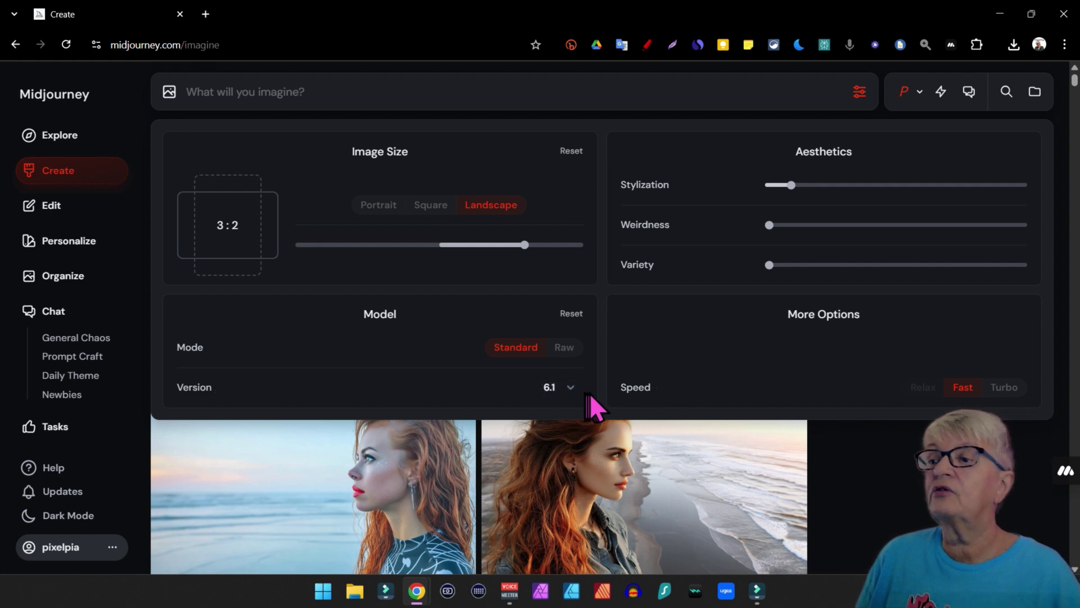
- Review the image settings, including the model version, and clear the aspect ratio parameter from the prompt
click(571, 388)
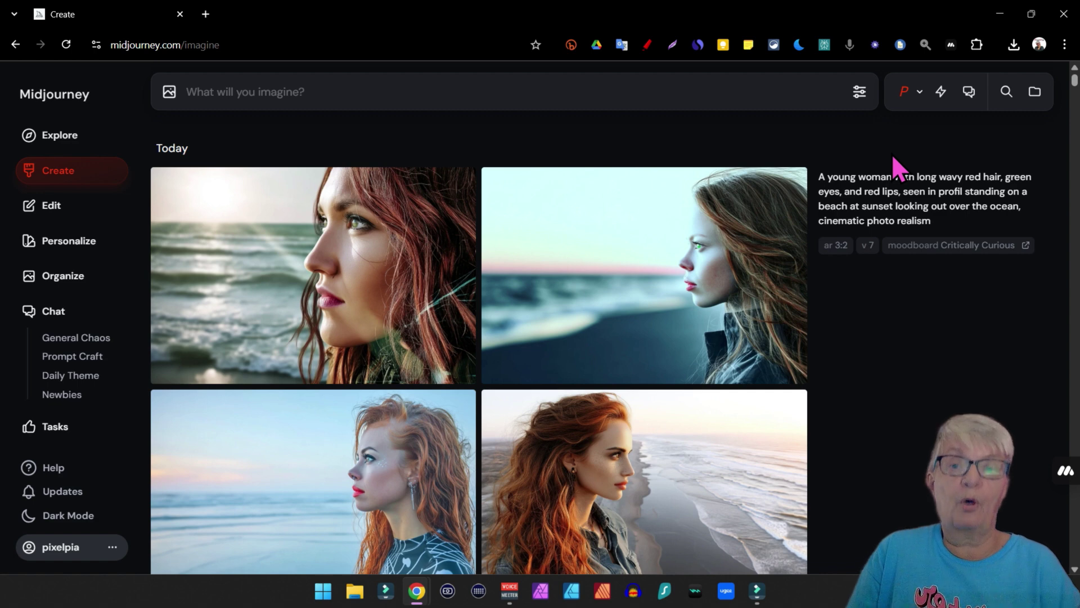
click(858, 92)
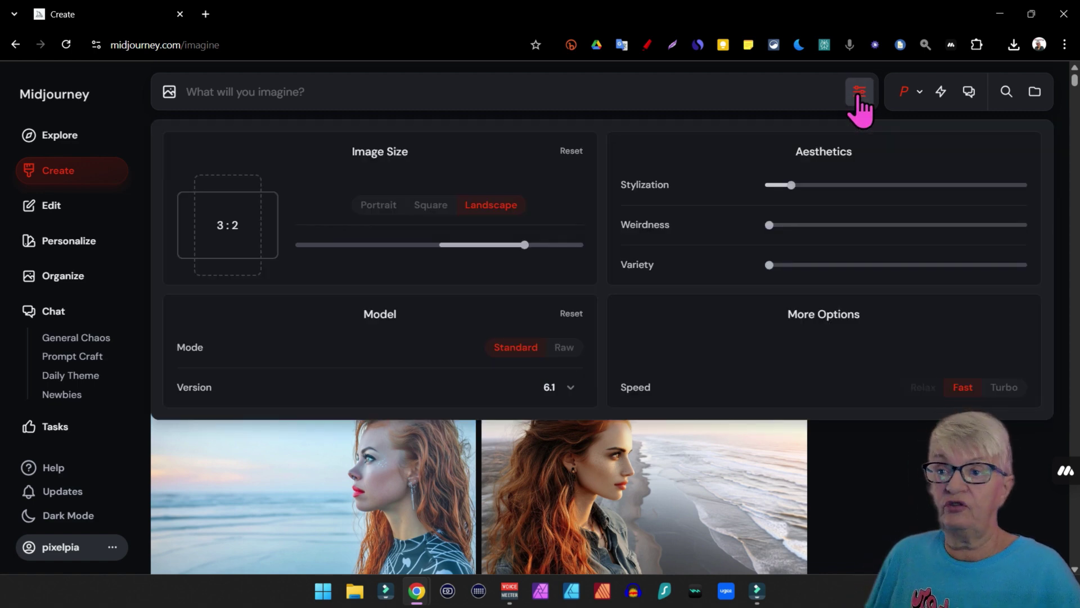
click(859, 92)
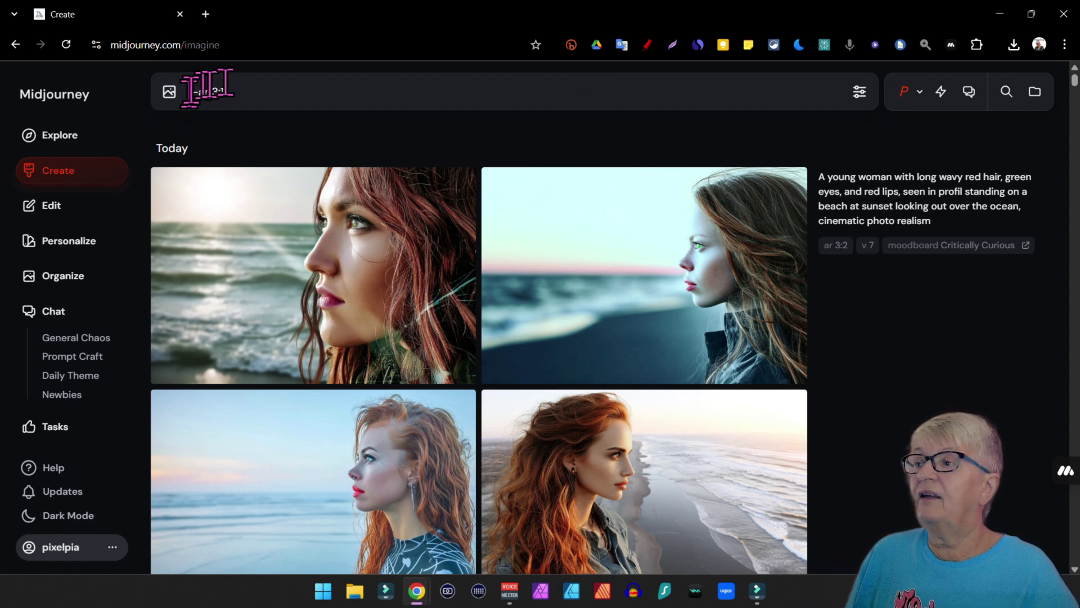
drag(270, 90, 163, 92)
key(BackSpace)
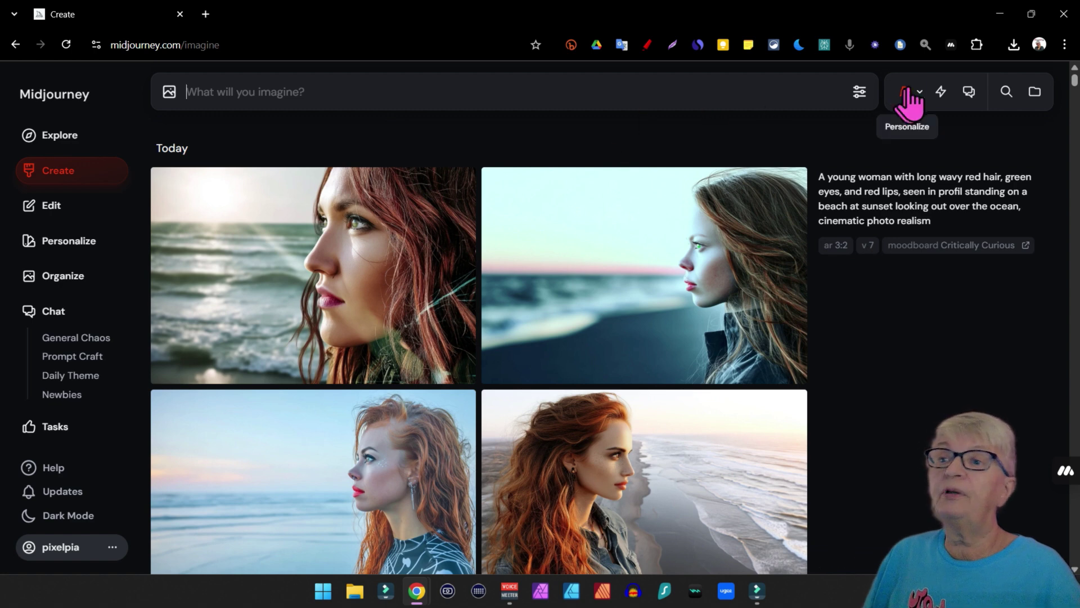
- Set the image aspect ratio to 3:1 and keep model version 6.1 selected
click(857, 93)
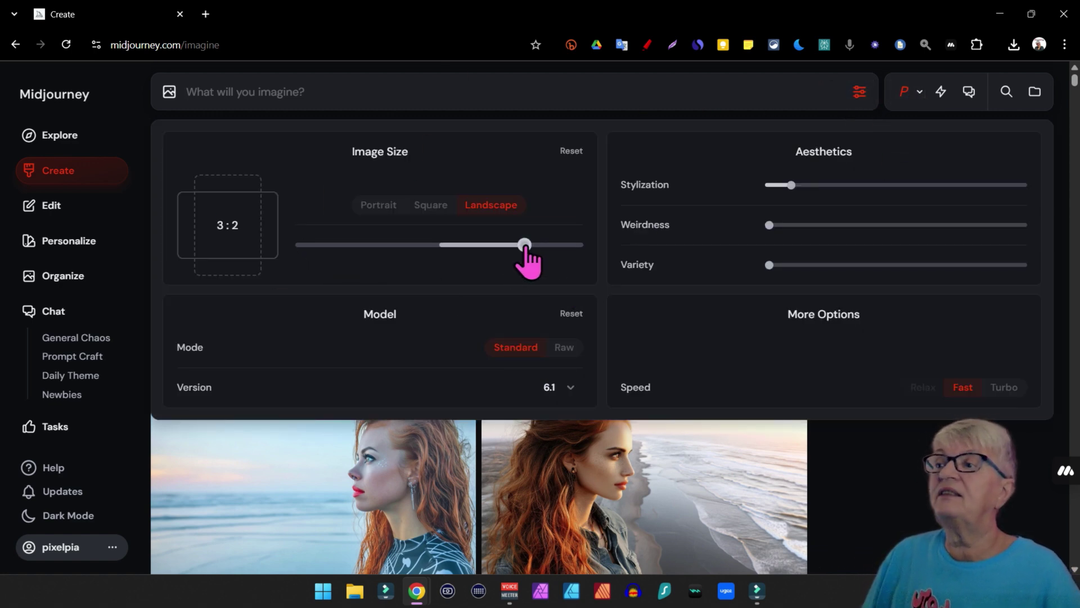
mouse_move(525, 246)
mouse_down()
mouse_move(554, 245)
mouse_move(528, 253)
mouse_up()
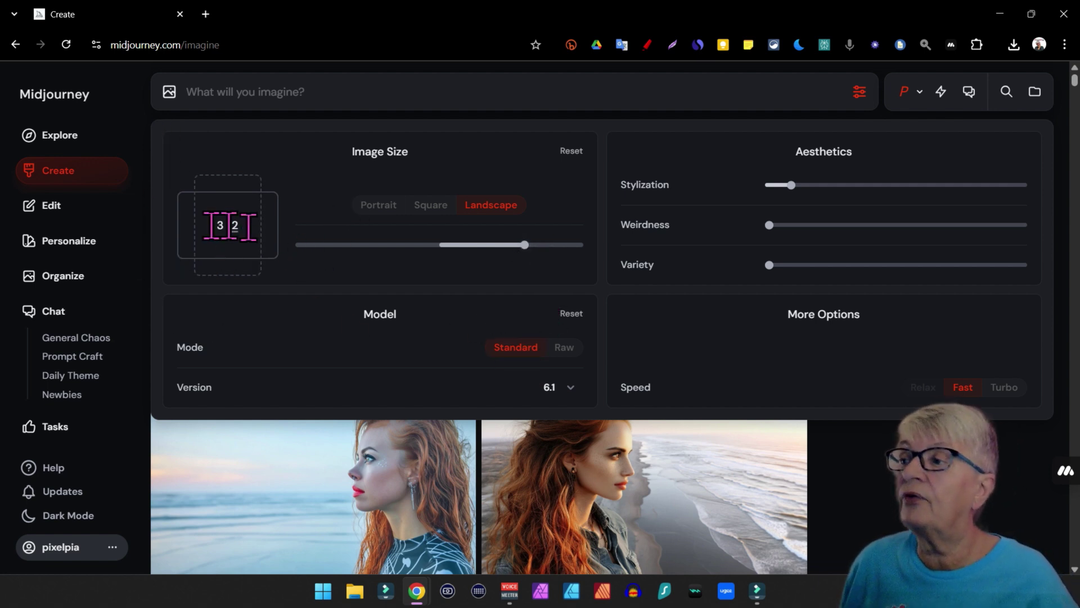
double_click(220, 225)
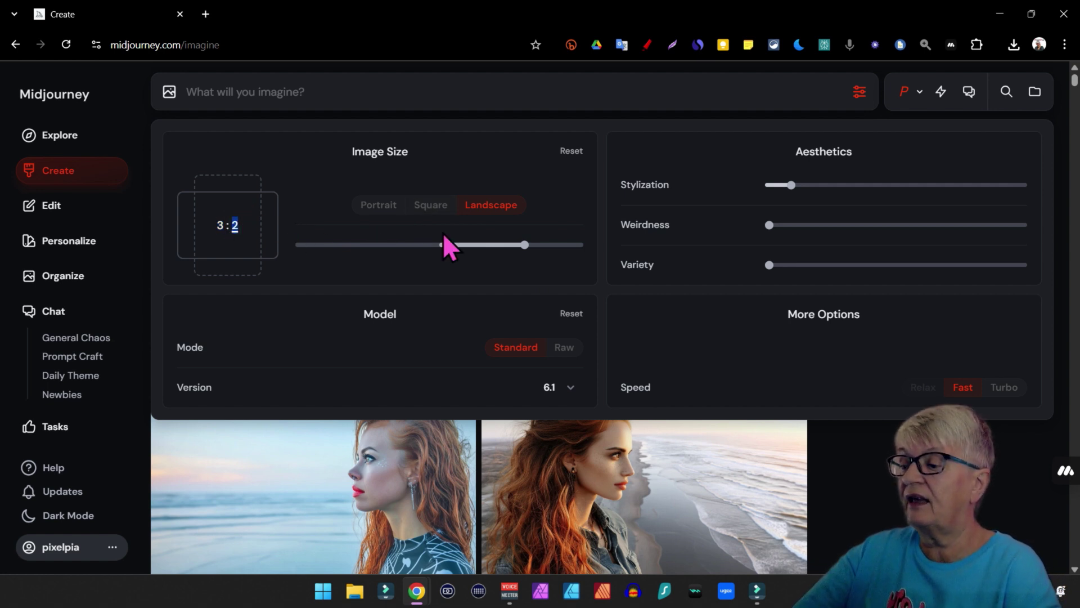
text(1)
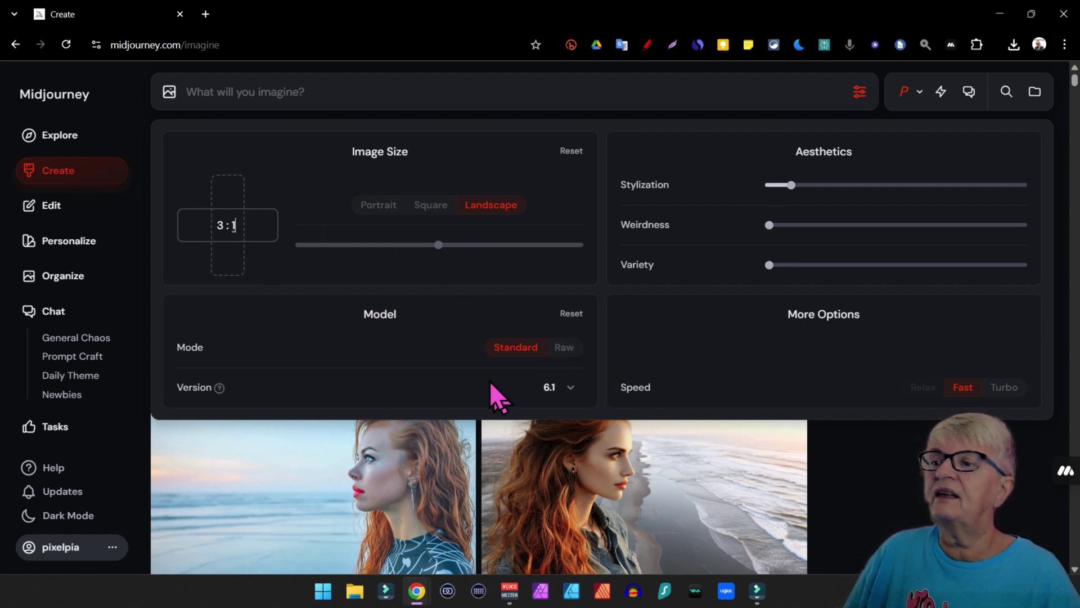
click(577, 394)
click(578, 397)
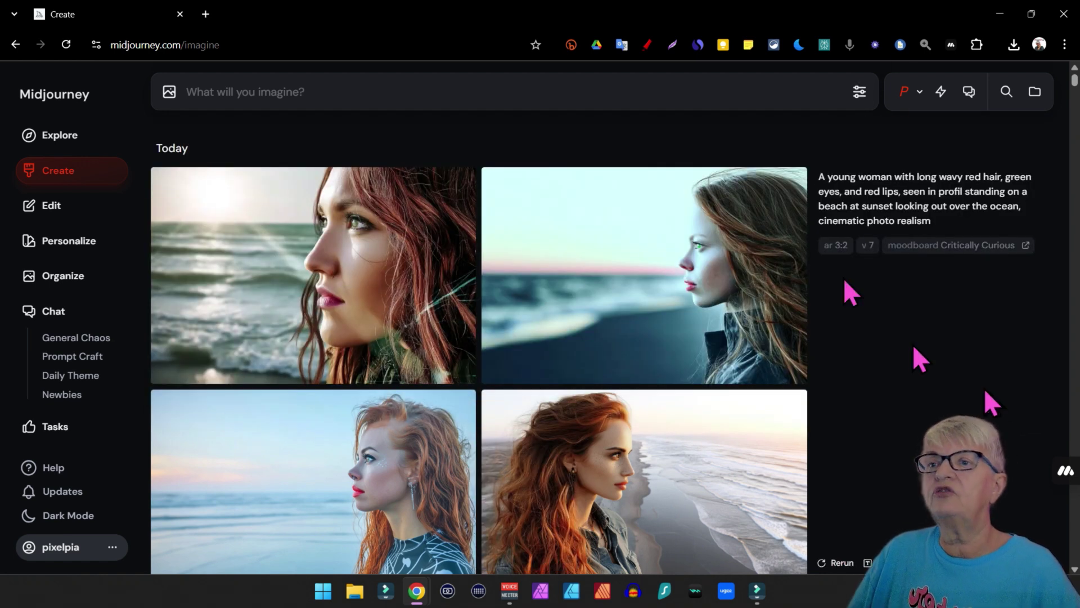
- Enter "a woman siitting at a desk writing in her journal. On the desk is a laptop with a soft glowing screen and a big mug of coffee"
click(443, 91)
text(a woman sii=tting at a desk writing in her journal. On the desk is a laptop with a soft glowing screen and a big mug of coffee)
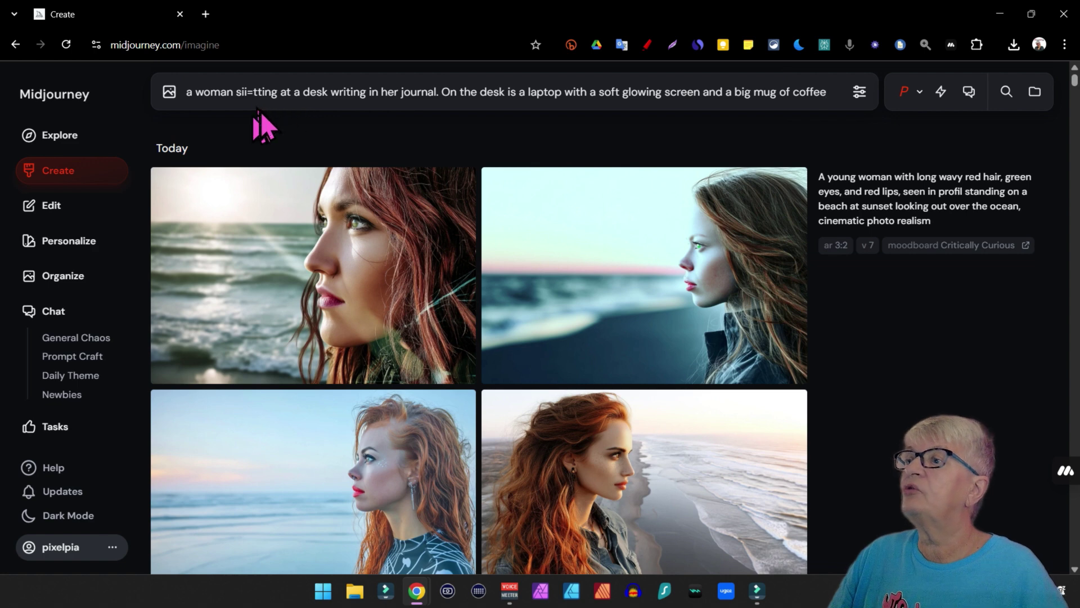
click(249, 91)
key(BackSpace)
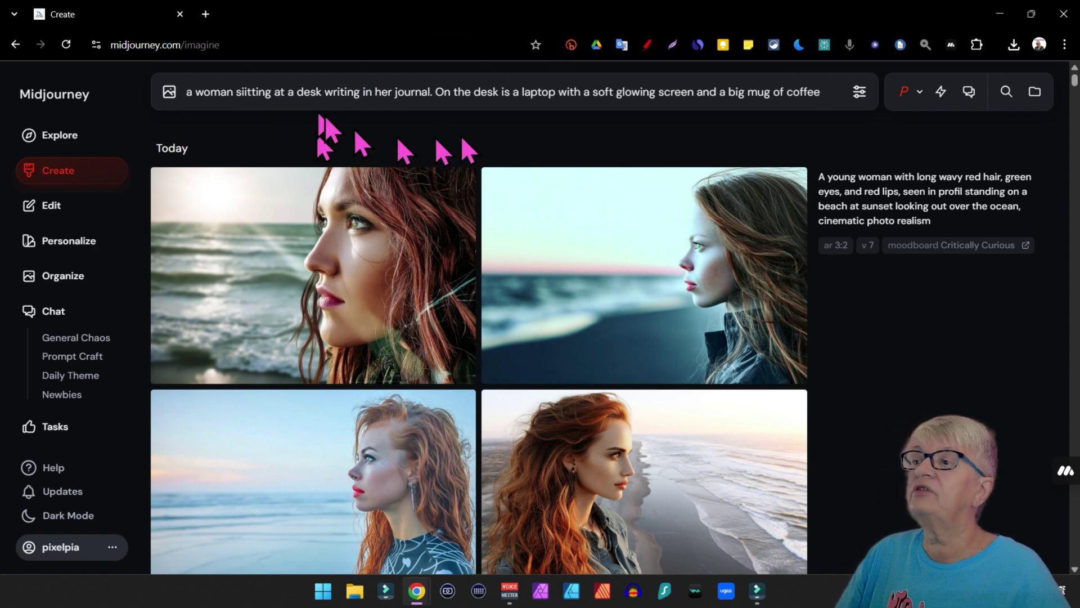
text(i)
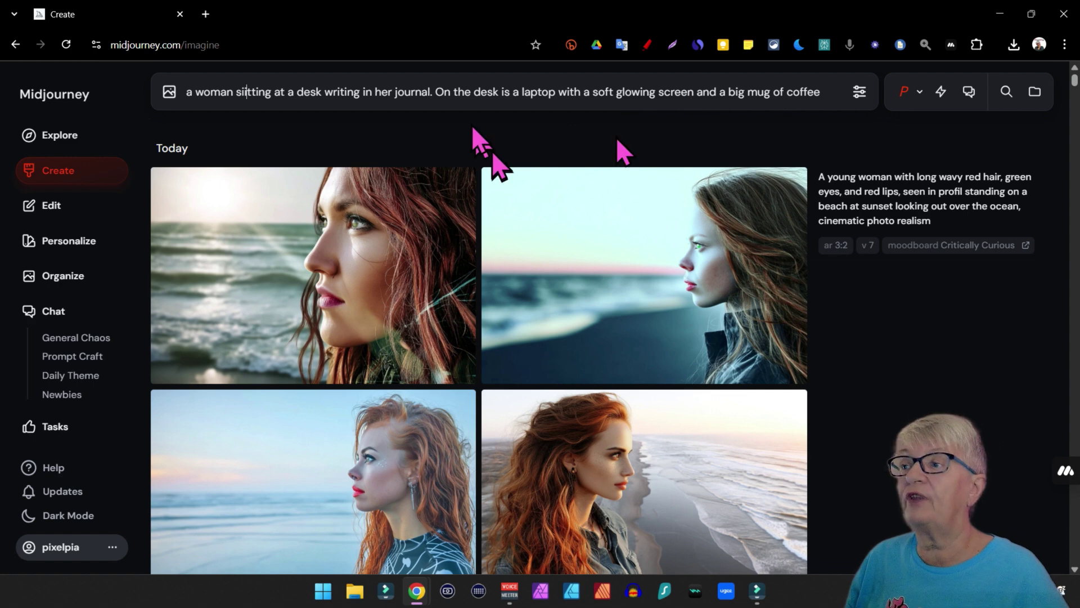
- Add the photo of the woman working at a laptop as character reference and the mug-and-laptop image as style reference
click(171, 92)
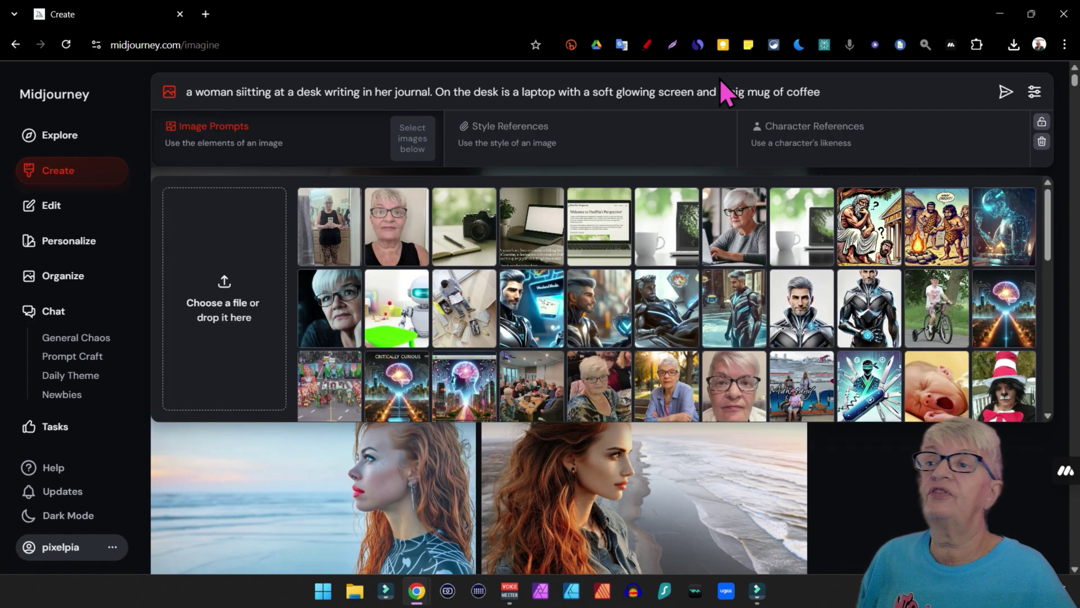
click(844, 147)
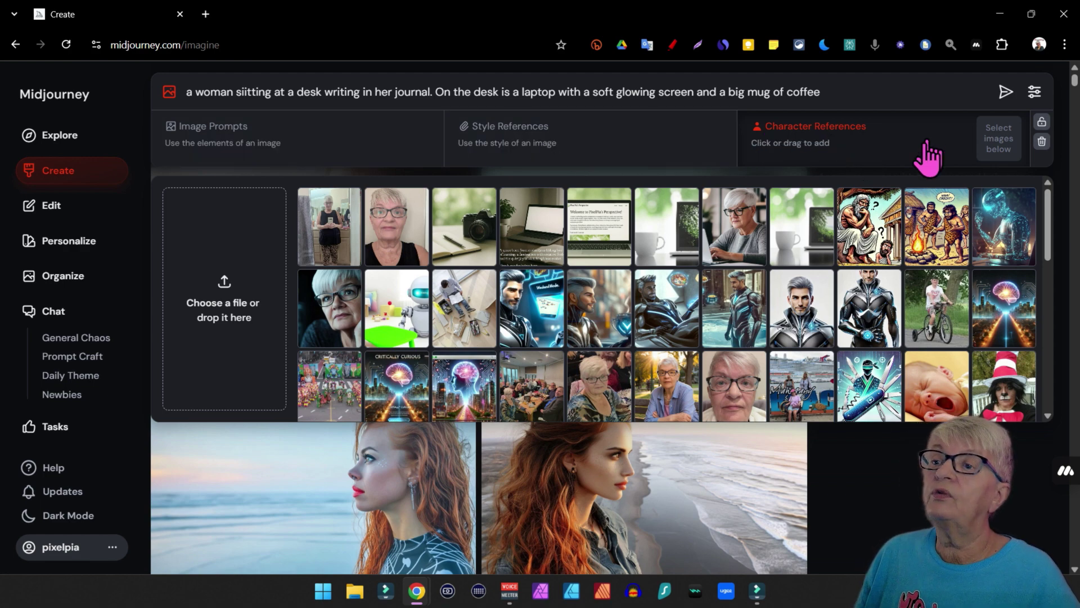
drag(731, 228, 803, 145)
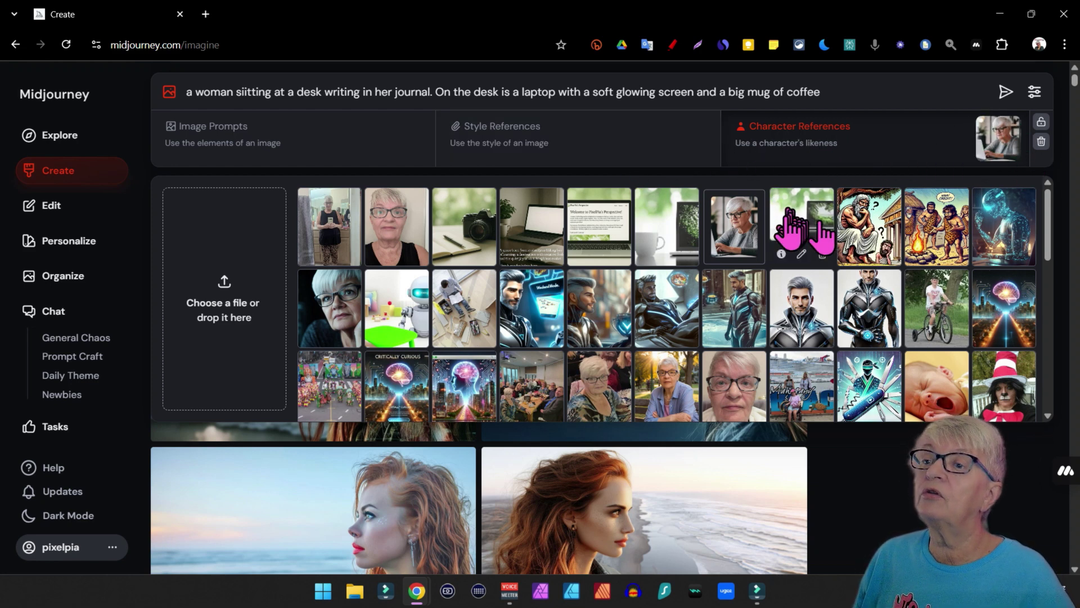
click(588, 149)
drag(810, 253, 689, 140)
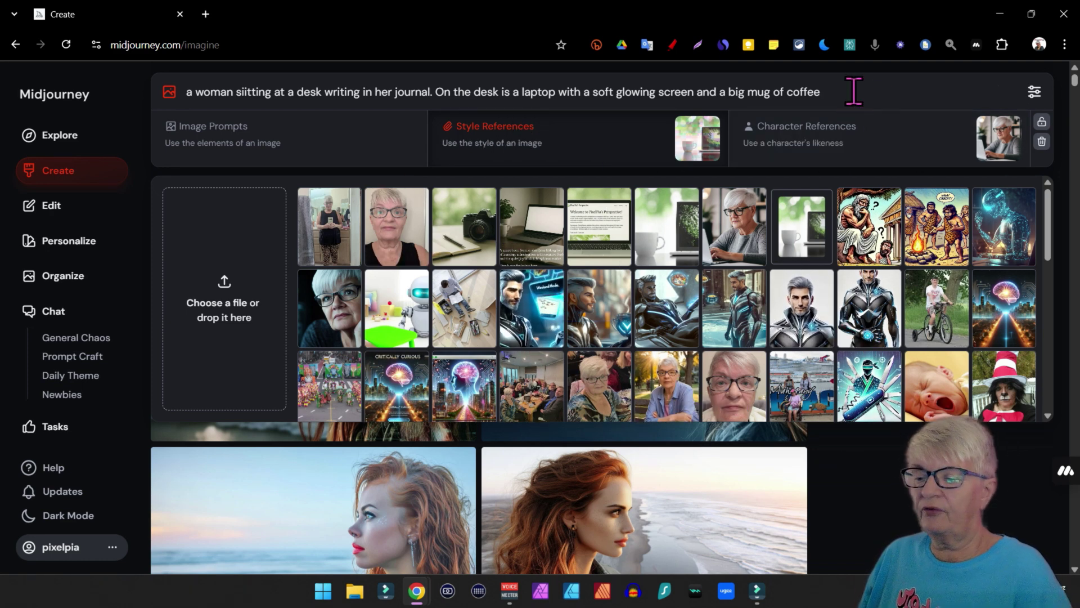
click(895, 467)
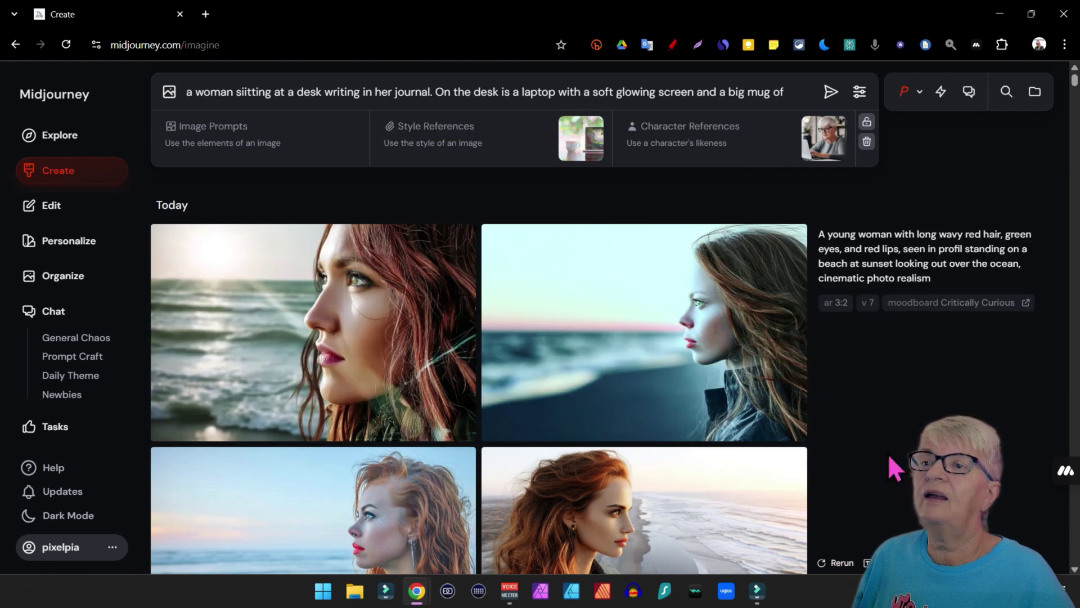
- Select the Global V6 Profile for personalization and generate the images of the woman journaling at her desk
click(906, 92)
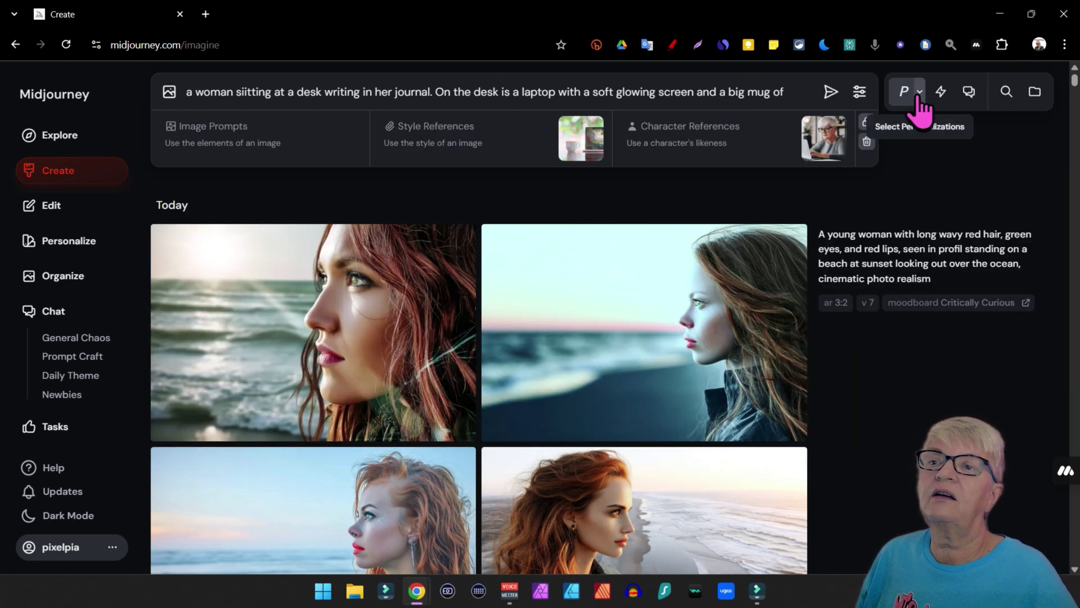
click(920, 93)
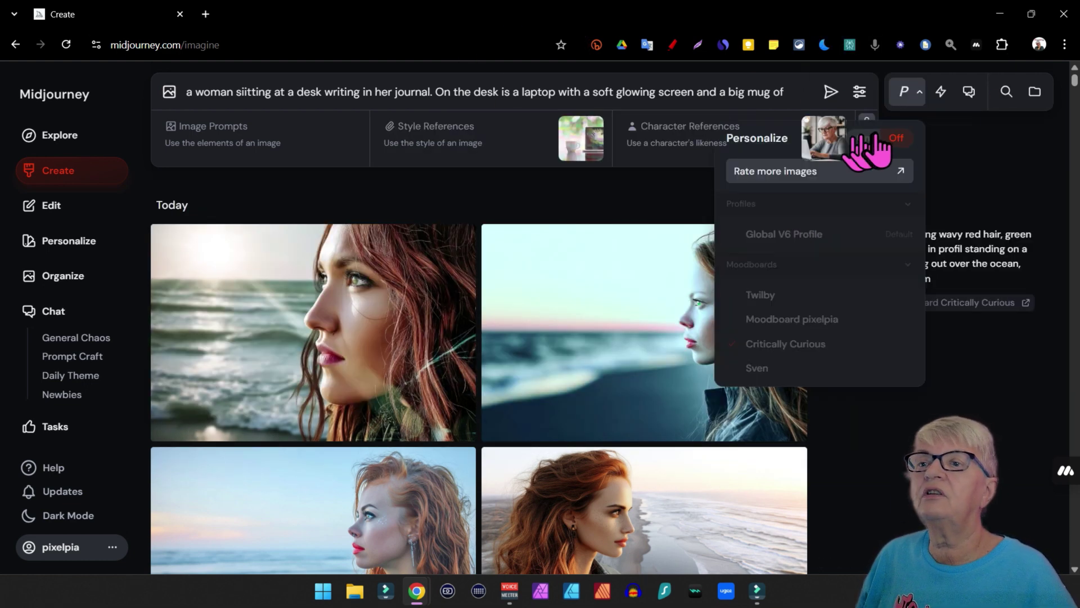
click(826, 243)
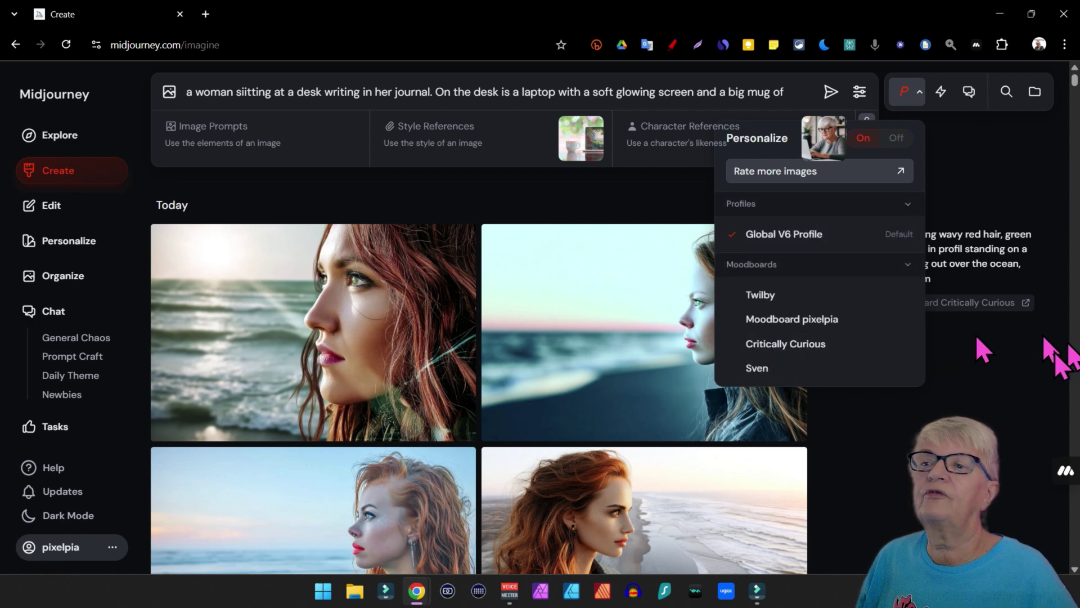
click(831, 93)
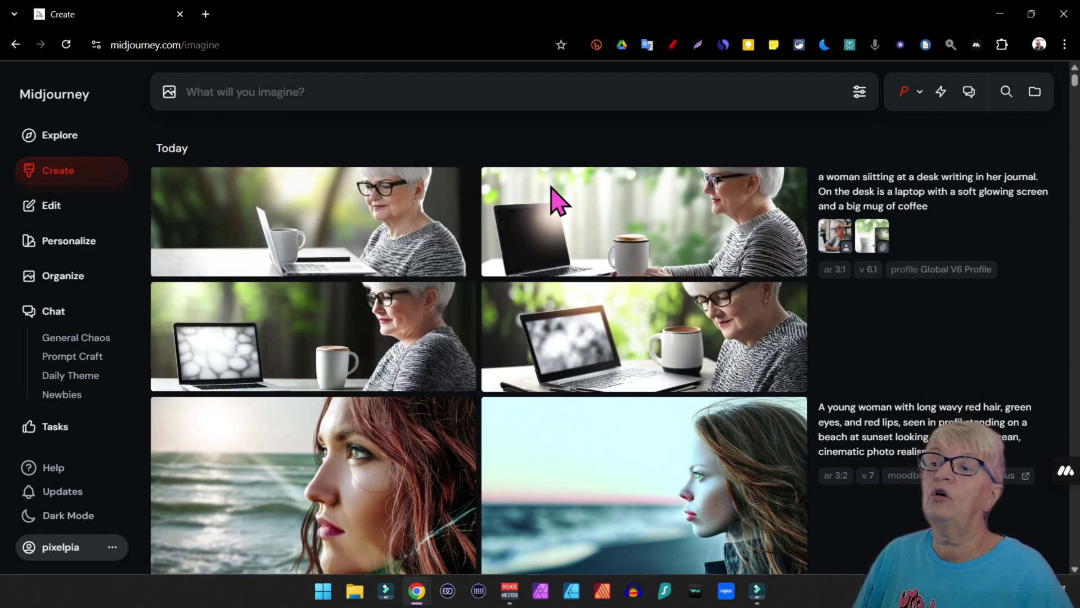
- Rerun the journaling woman prompt to produce another set of images
mouse_move(808, 362)
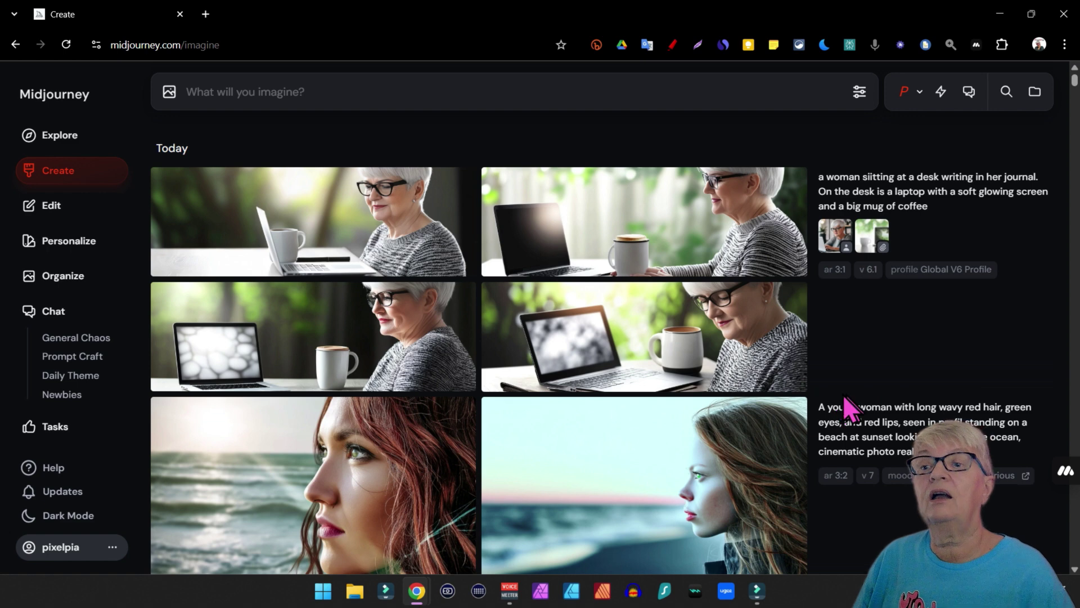
click(837, 380)
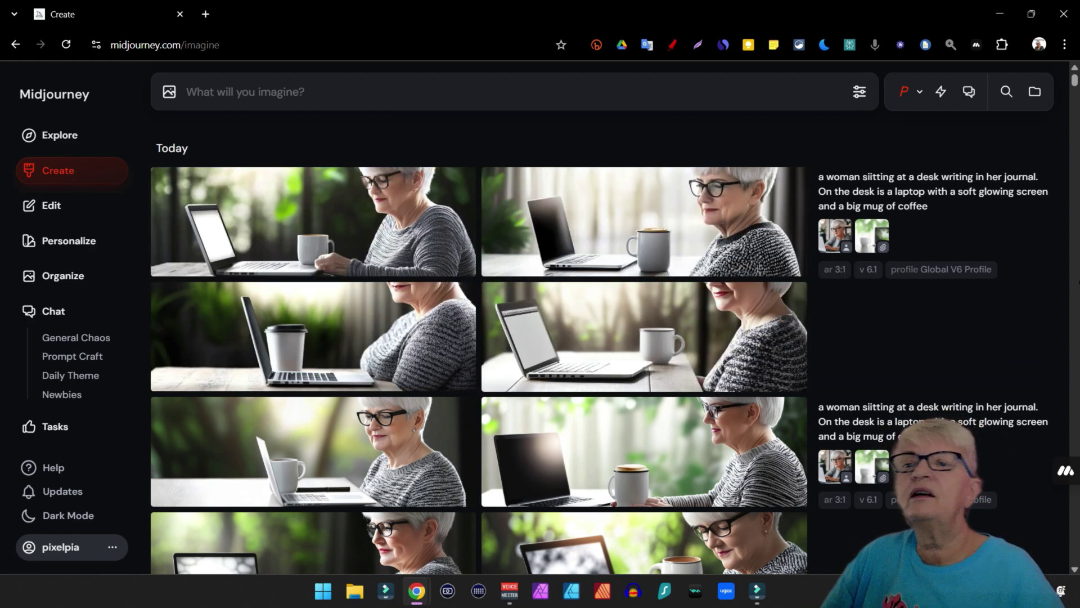
- Reuse the journaling prompt with both reference images, add ", using a fether pen" after "journal", and generate the images
click(1038, 213)
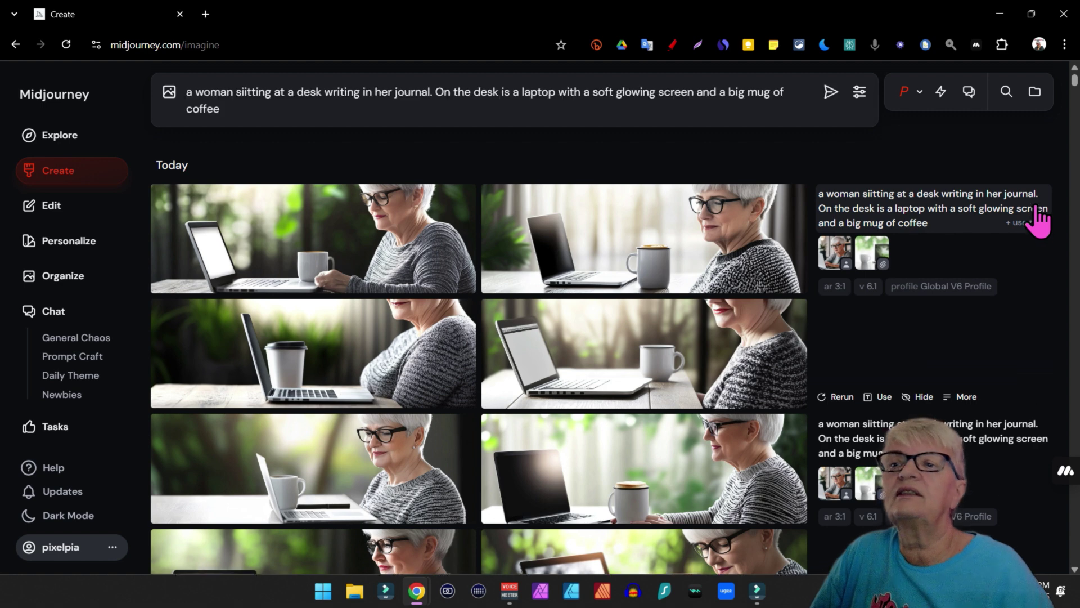
click(838, 256)
click(874, 307)
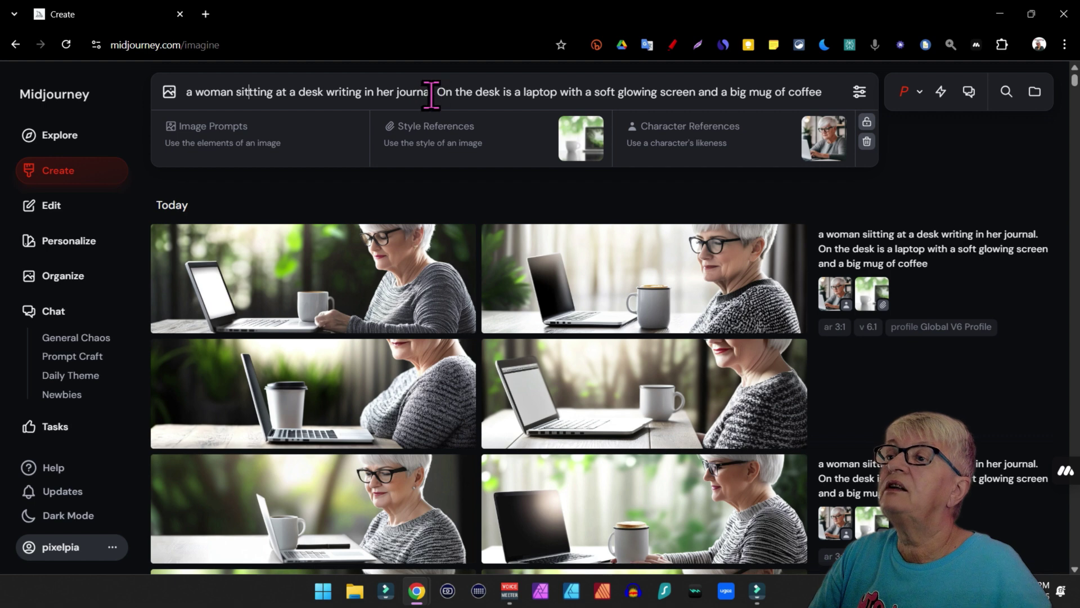
key(BackSpace)
text(, using a)
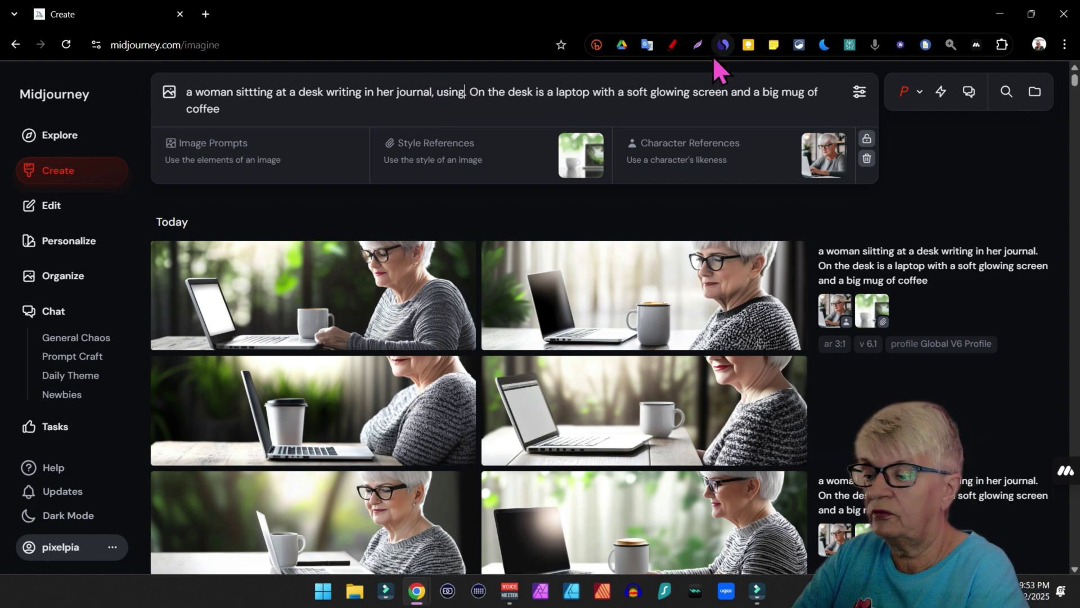
text( fether pen.)
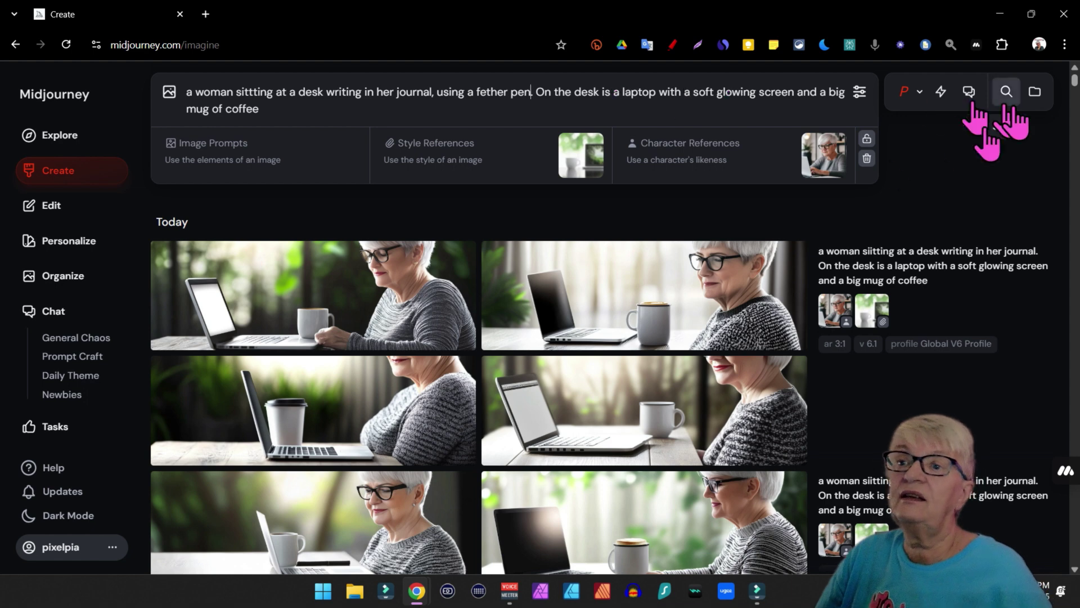
key(Return)
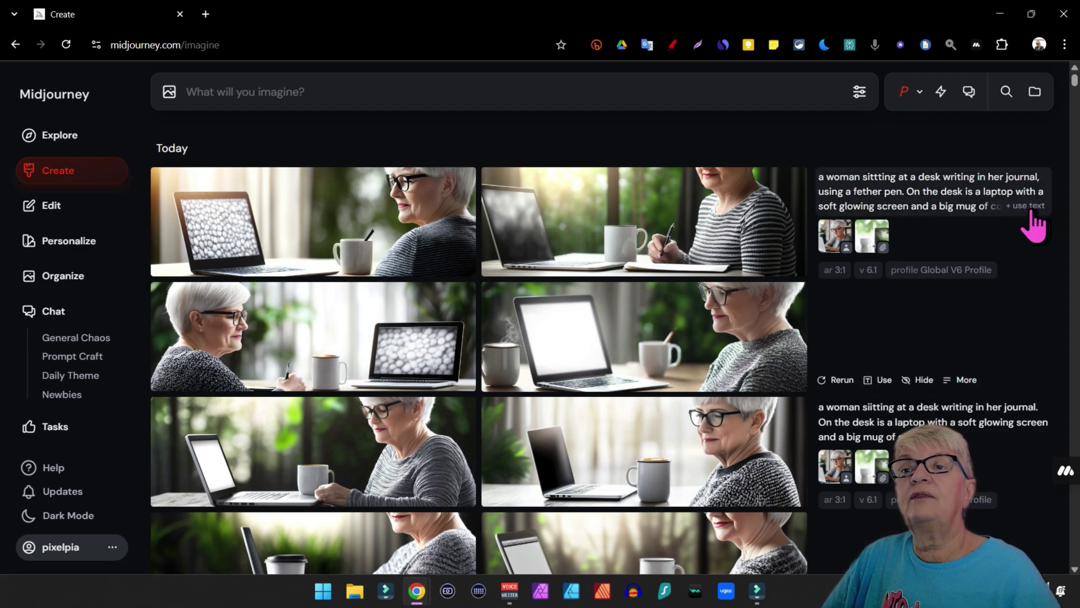
- Generate the original journaling prompt with model version 7, using only the mug-and-laptop image as style reference
click(1018, 445)
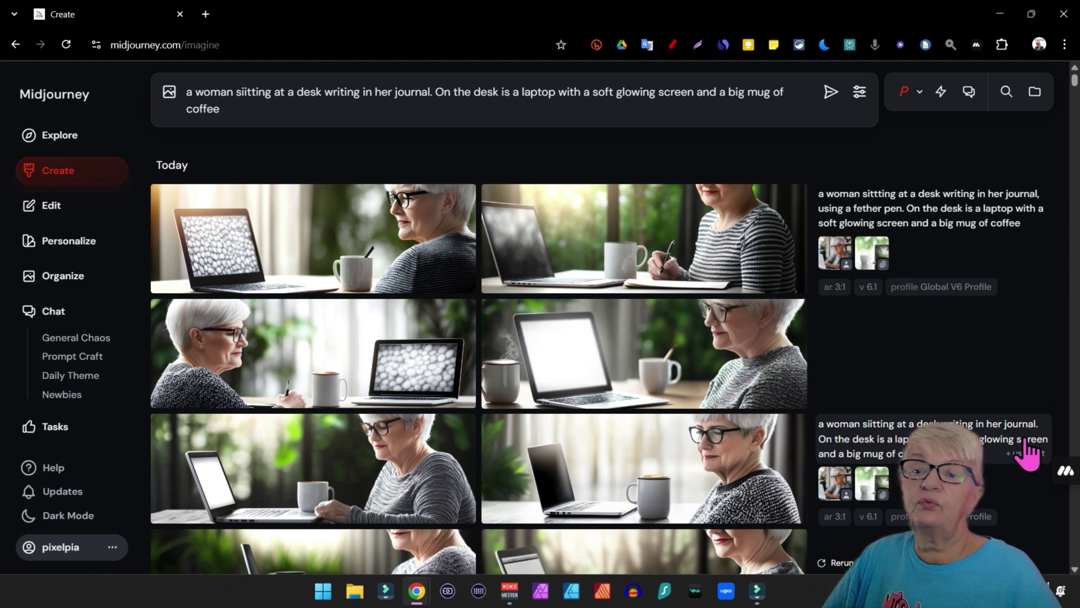
click(859, 92)
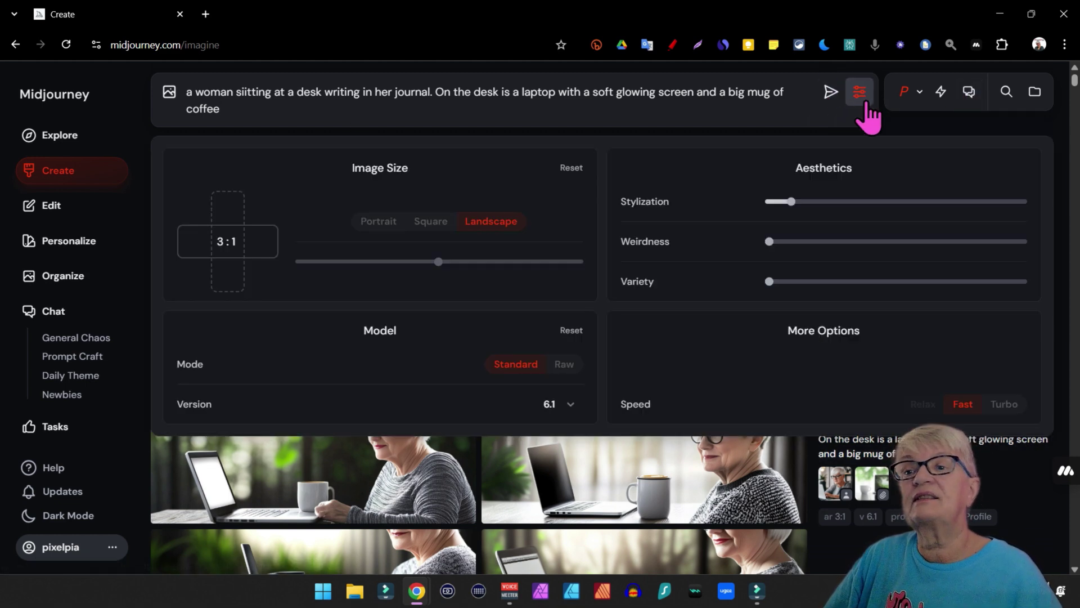
click(564, 406)
click(506, 434)
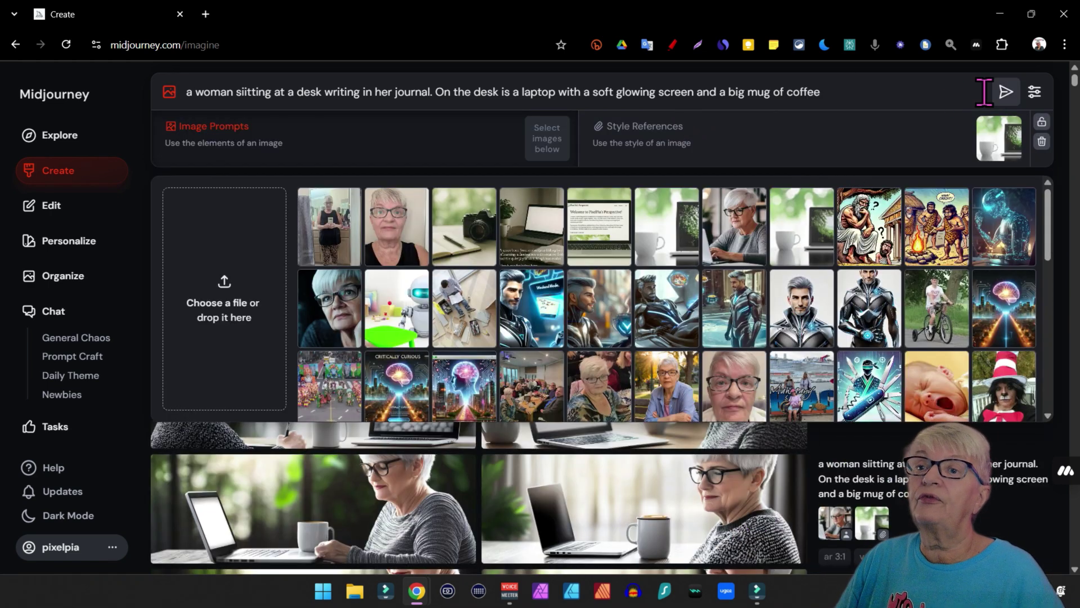
click(1005, 91)
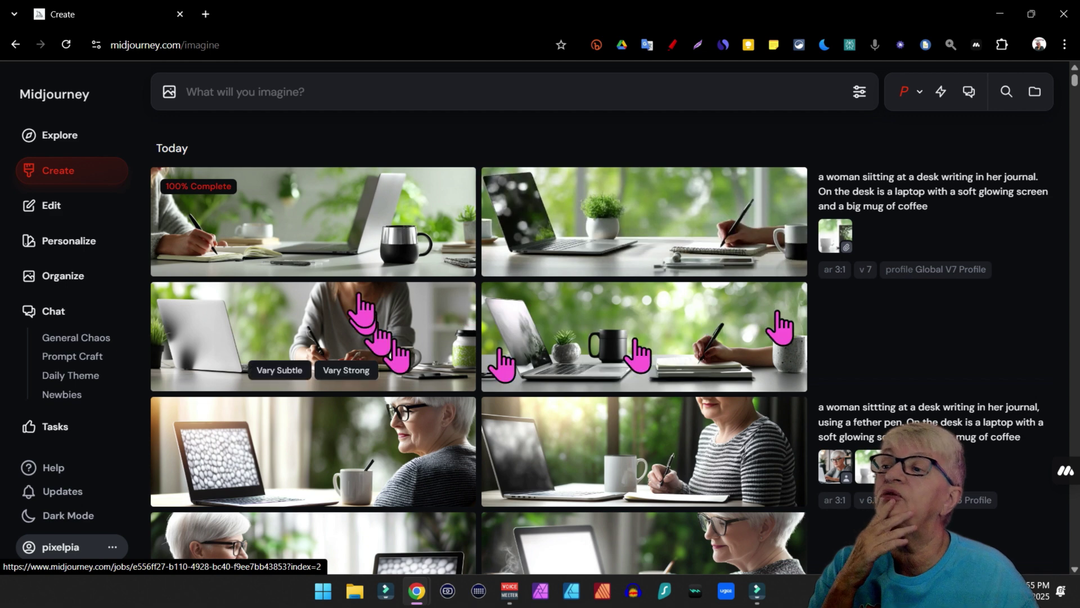
- Enlarge the new version 7 journaling images to examine their details, and return to the image creation page
right_click(406, 311)
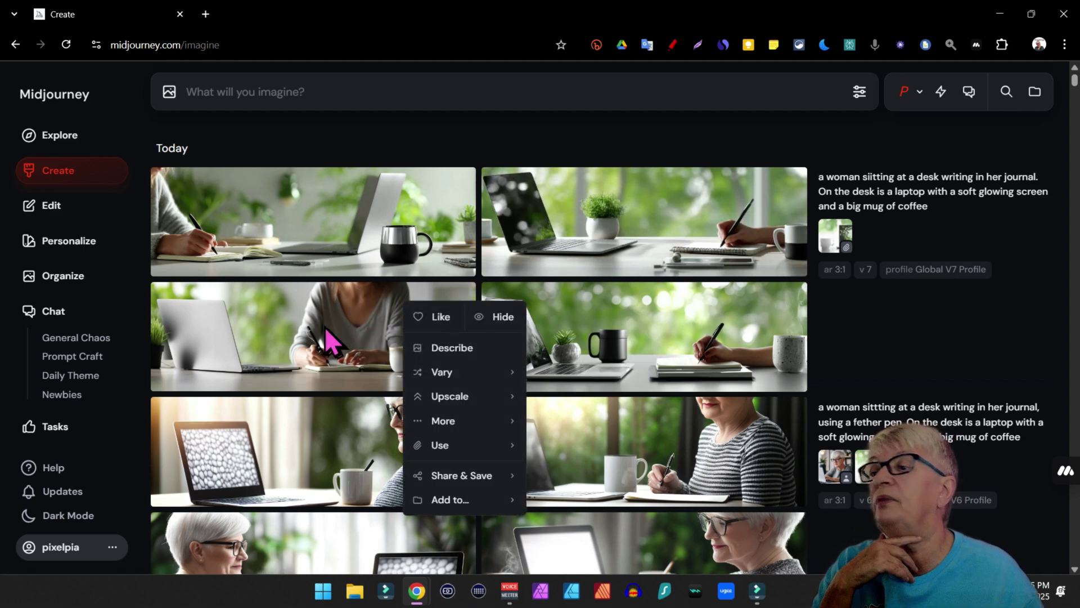
click(331, 344)
click(371, 327)
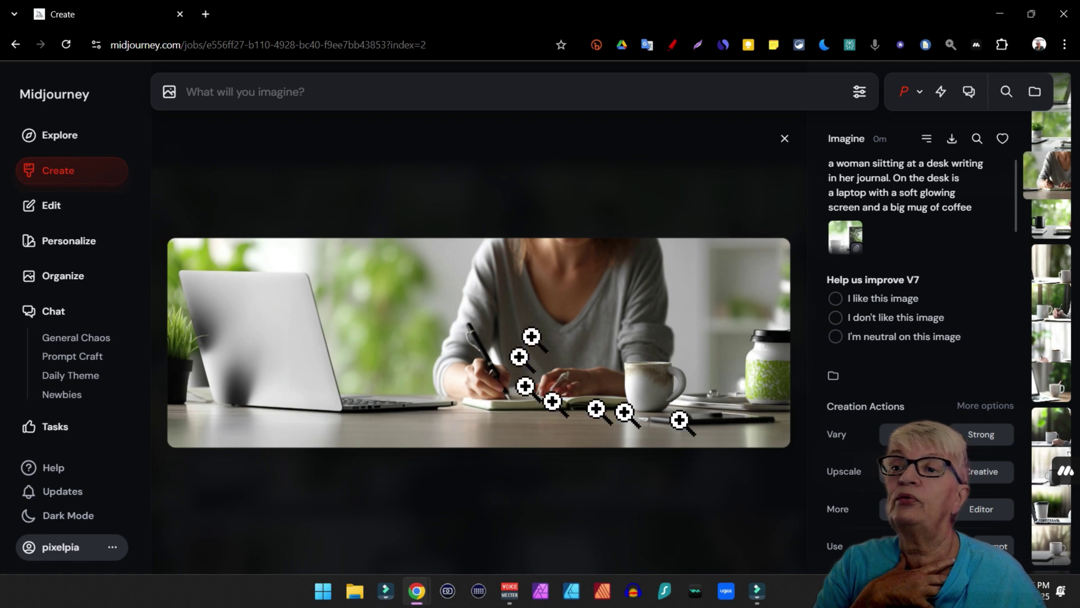
click(743, 180)
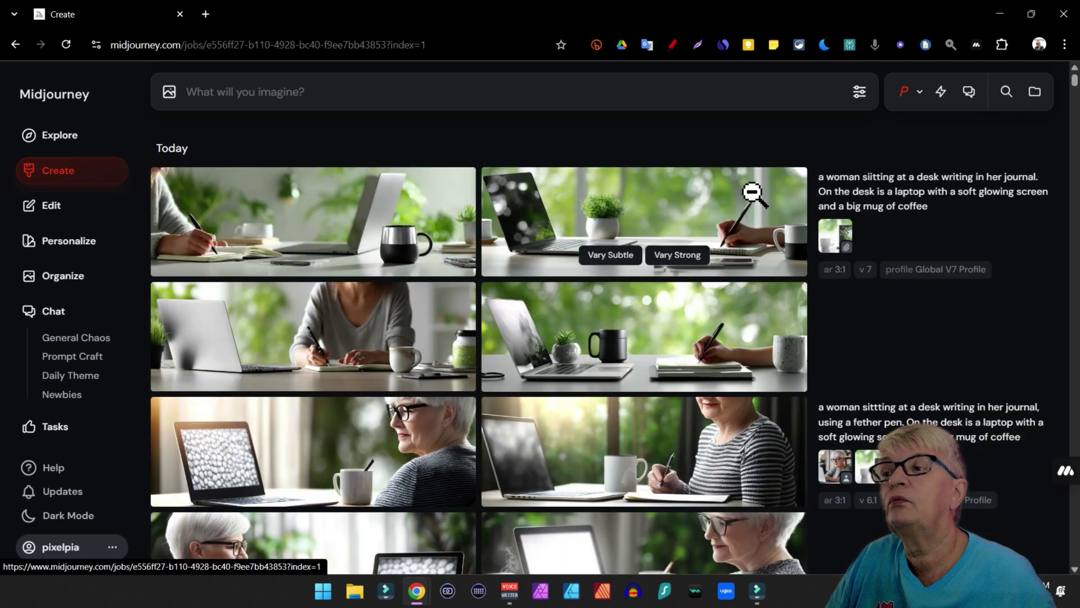
click(754, 194)
click(767, 473)
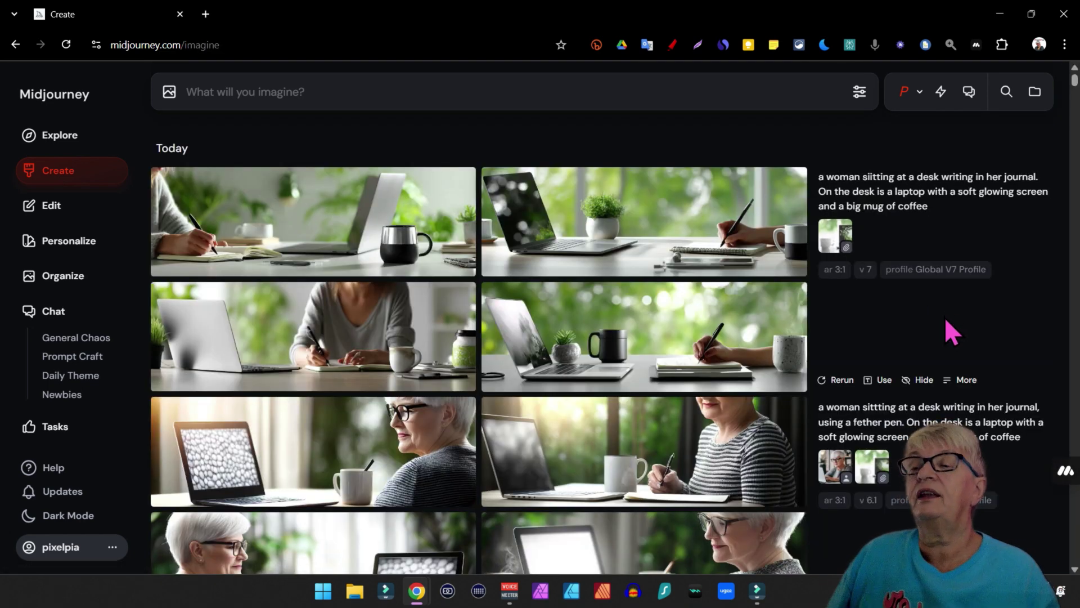